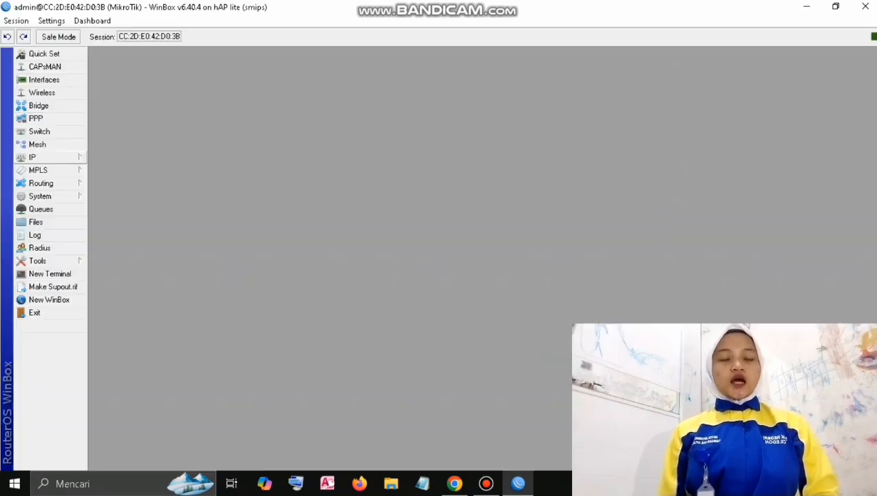
# Add a DHCP client on ether1 so the router obtains its upstream address 192.168.3.41.
pyautogui.click(47, 158)
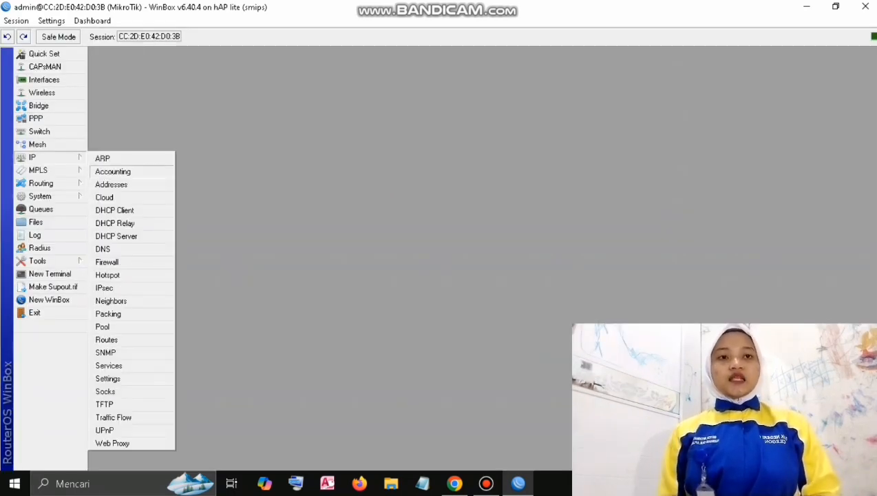
pyautogui.click(114, 210)
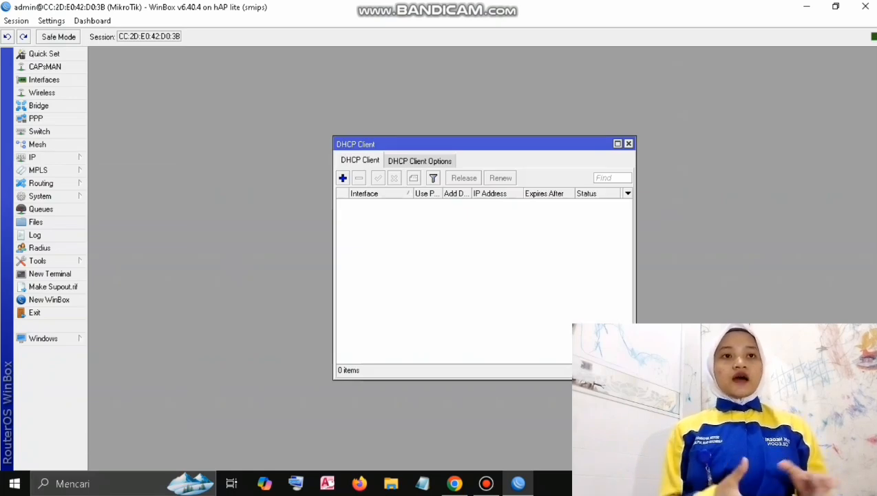
pyautogui.click(342, 178)
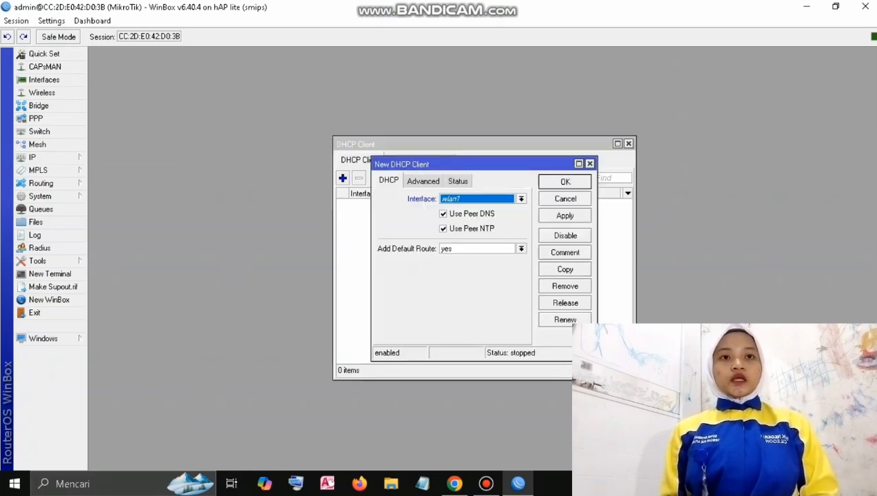
pyautogui.click(521, 198)
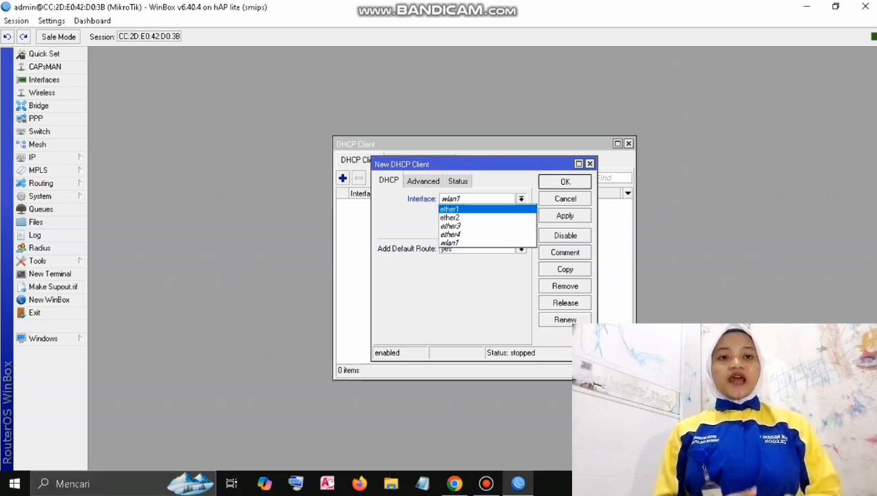
pyautogui.click(451, 209)
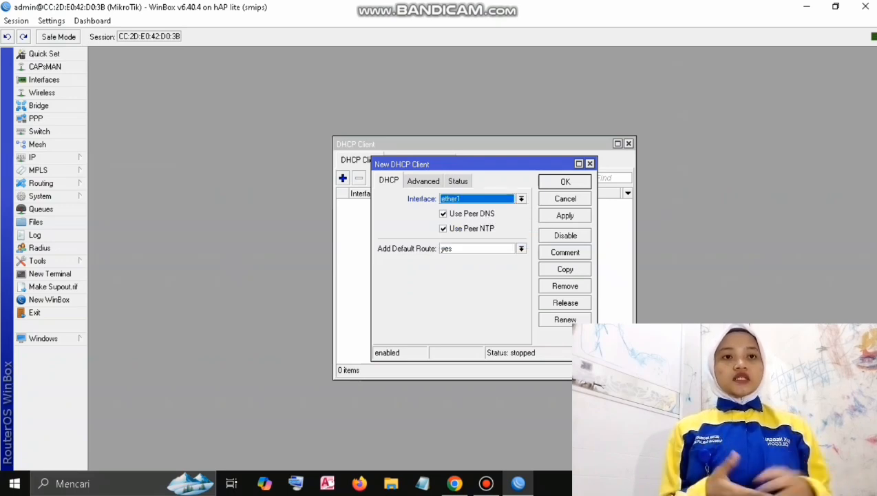
pyautogui.click(565, 215)
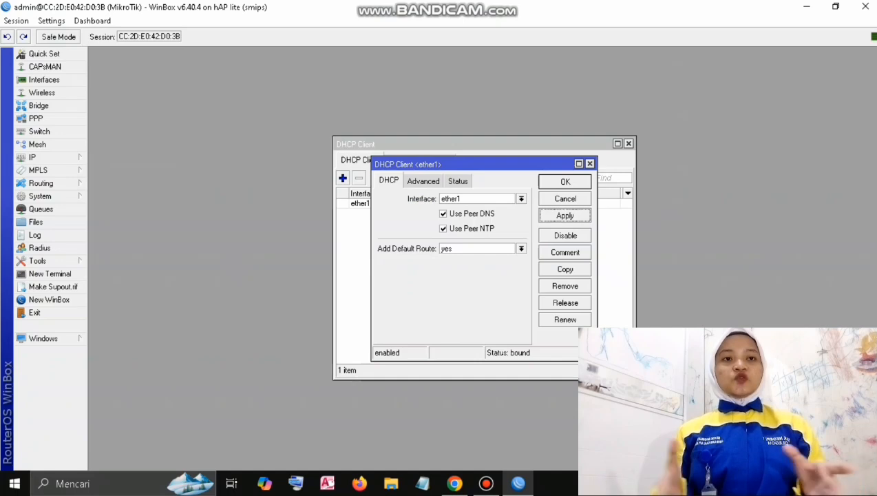
pyautogui.click(564, 182)
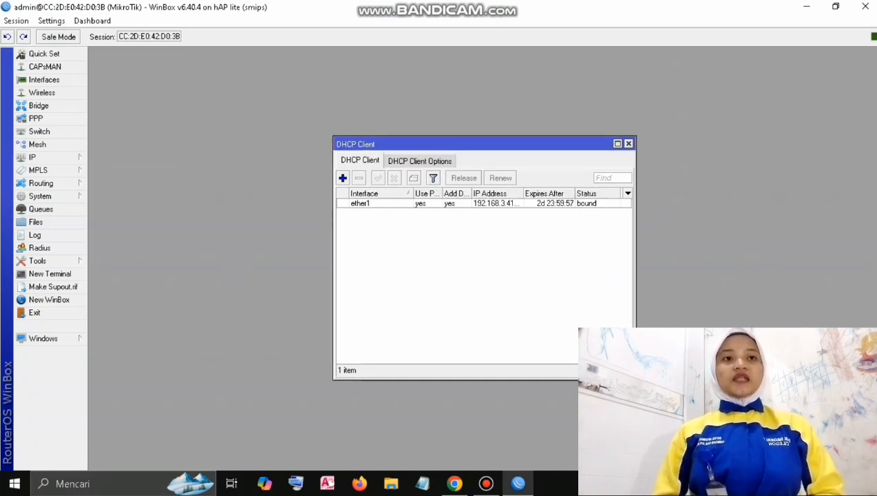
# Add the address 192.168.32.1/24 on interface ether2.
pyautogui.click(48, 158)
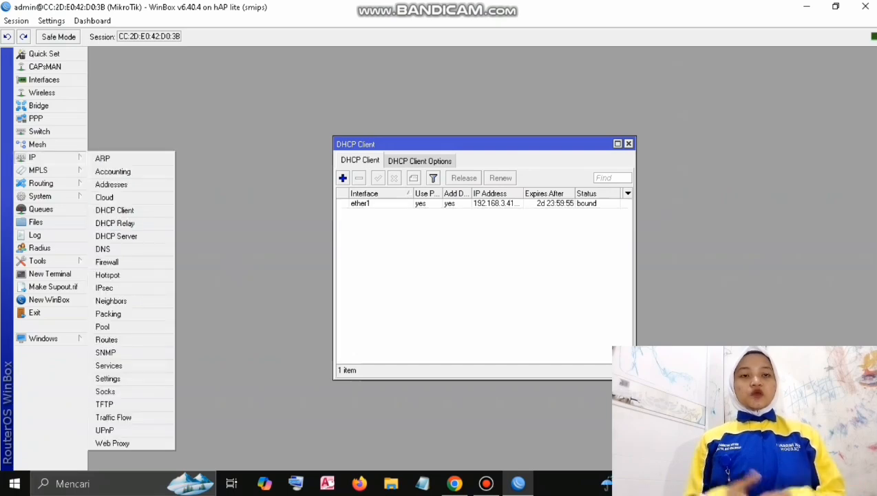
pyautogui.click(111, 184)
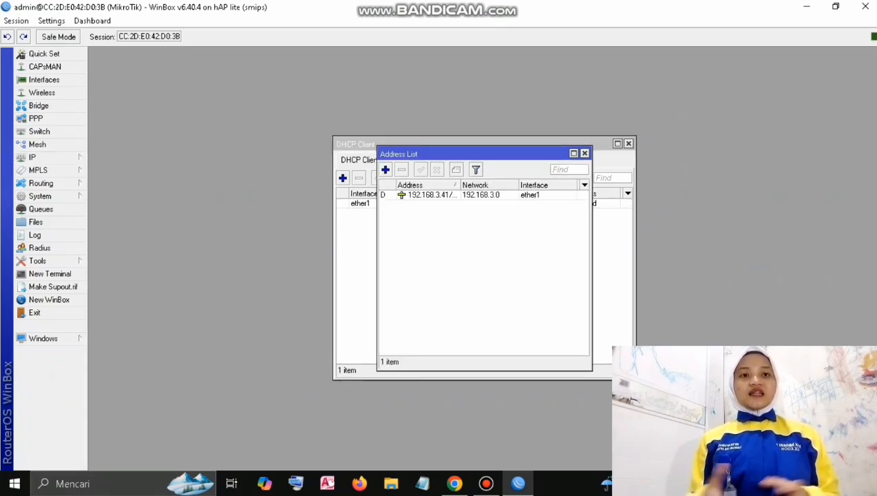
pyautogui.click(385, 169)
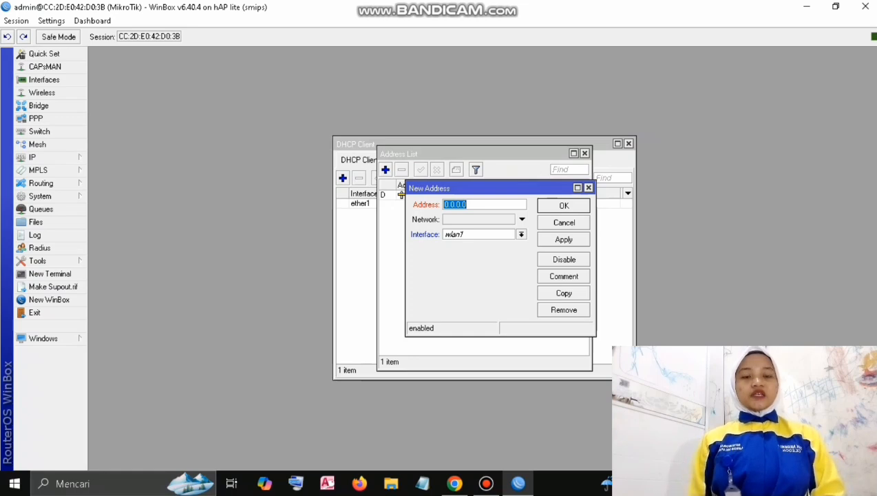
pyautogui.write('192')
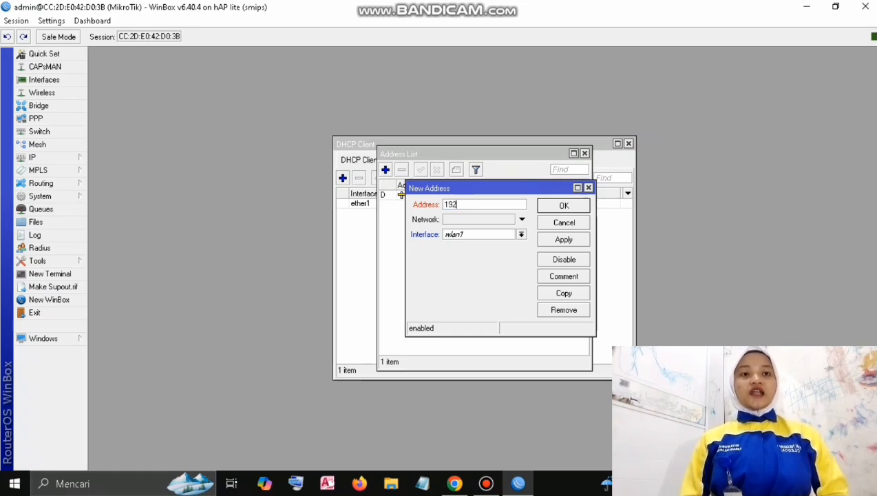
pyautogui.write('.168')
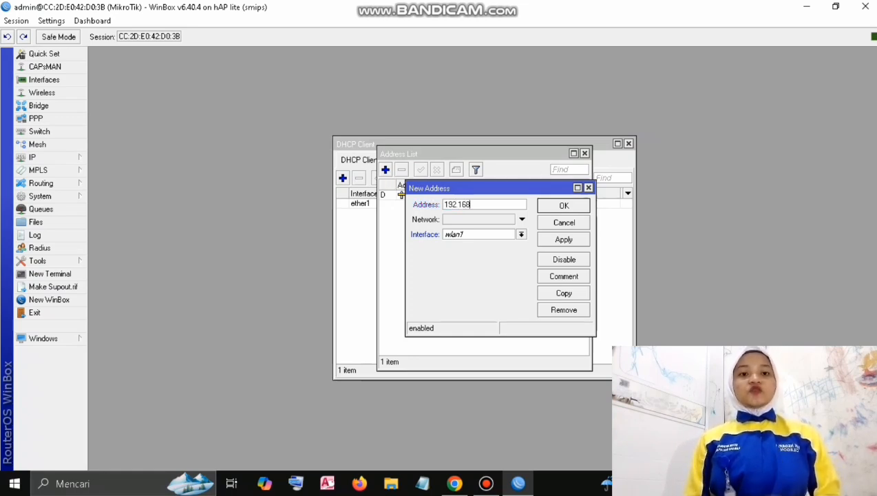
pyautogui.write('.32.1')
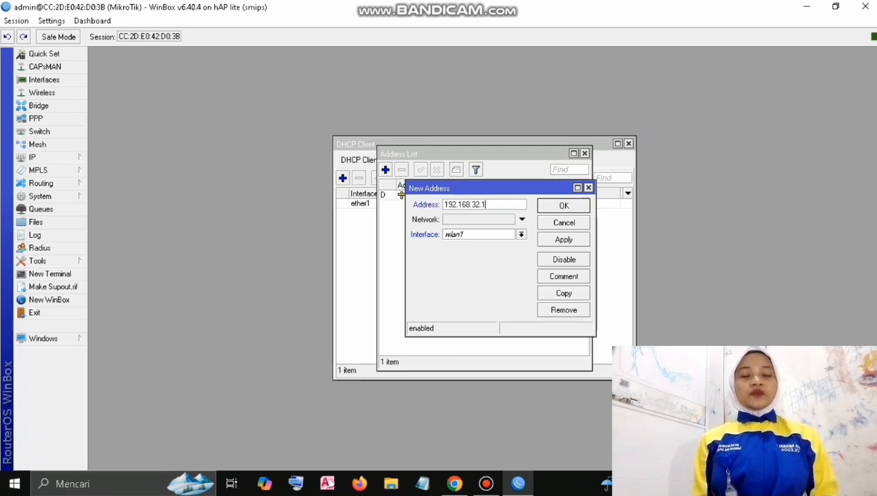
pyautogui.write('/24')
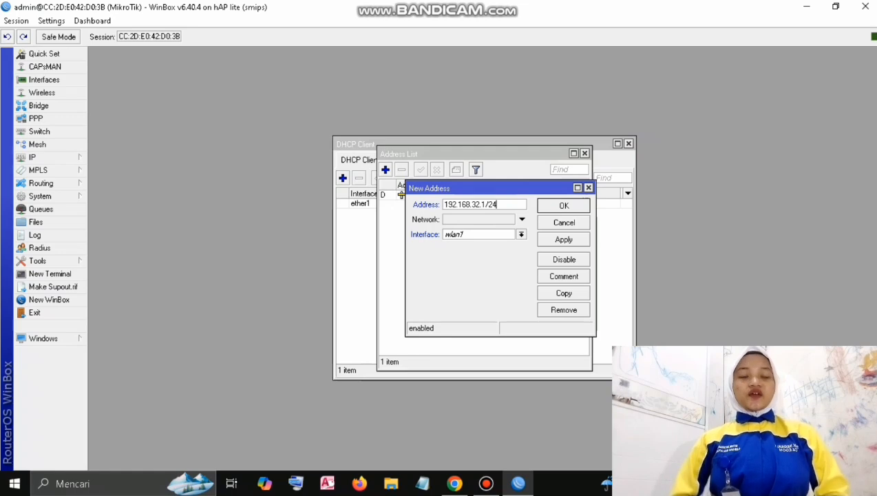
pyautogui.click(521, 235)
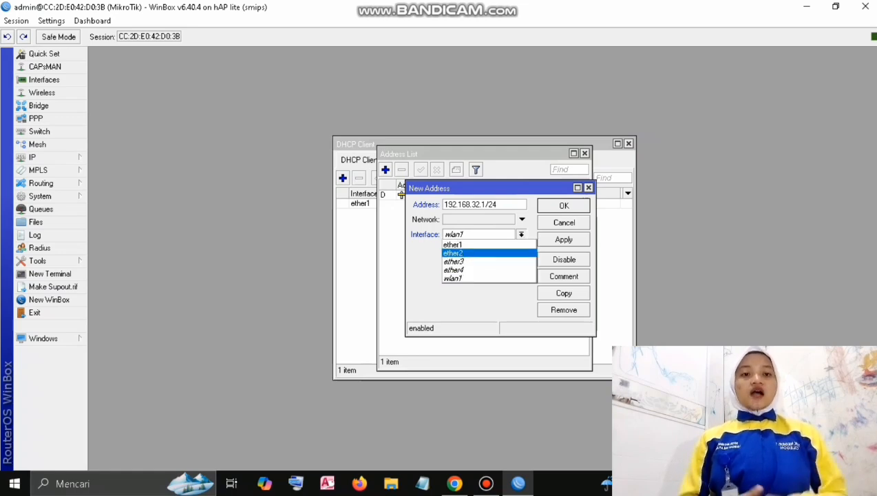
pyautogui.click(454, 253)
pyautogui.click(564, 239)
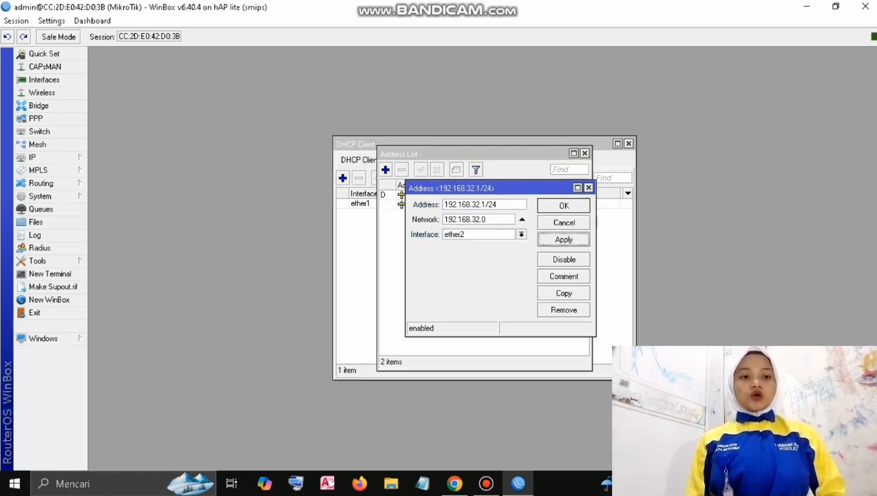
pyautogui.click(563, 205)
# Add the address 192.168.33.1/24 on interface wlan1.
pyautogui.click(385, 169)
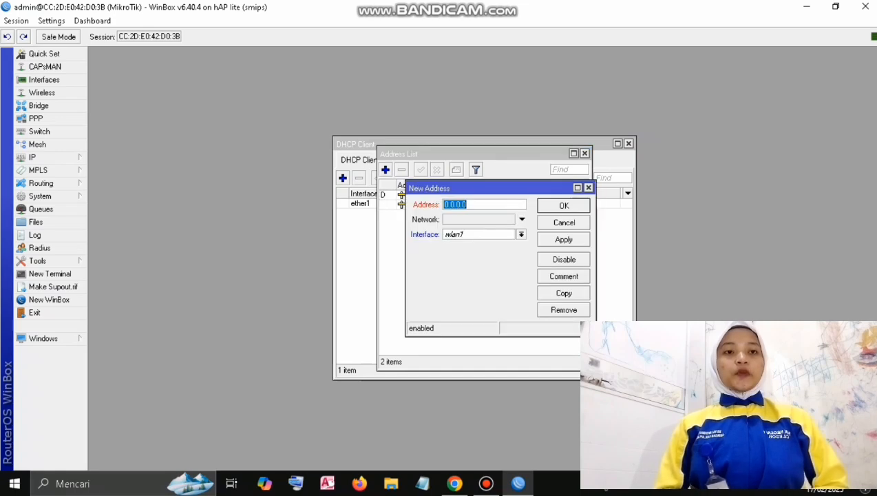
pyautogui.write('192')
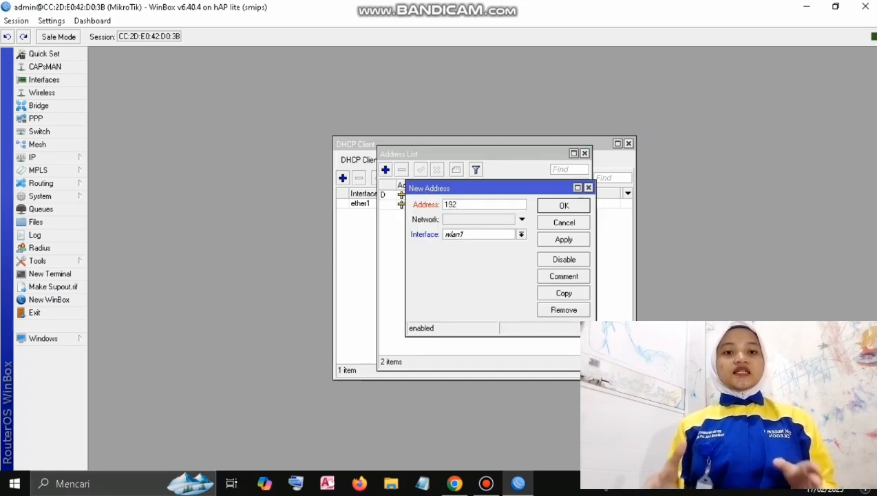
pyautogui.write('.168')
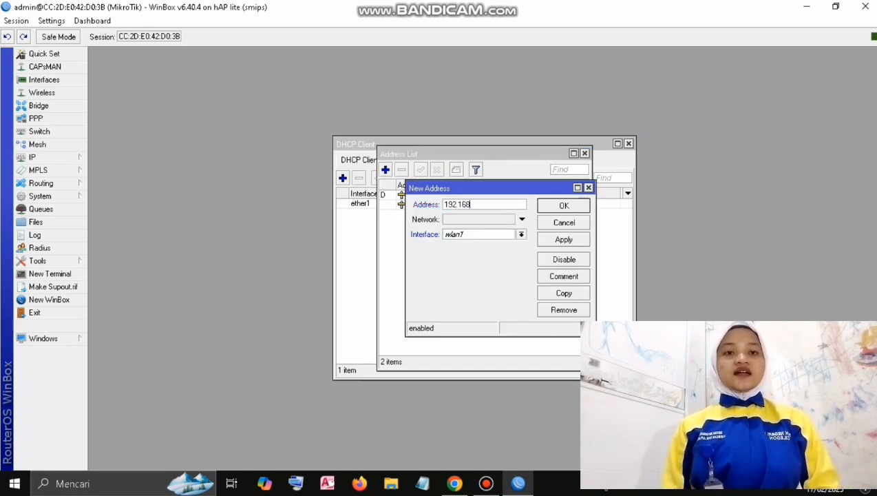
pyautogui.write('.33')
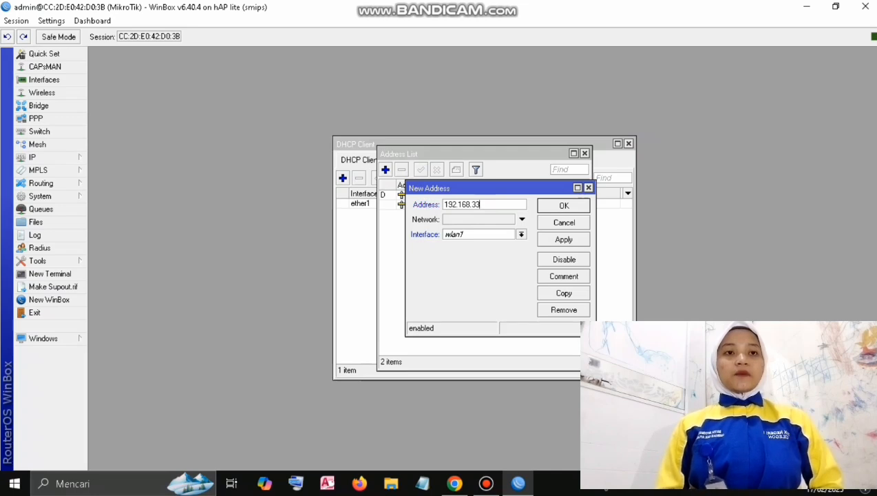
pyautogui.write('.1/')
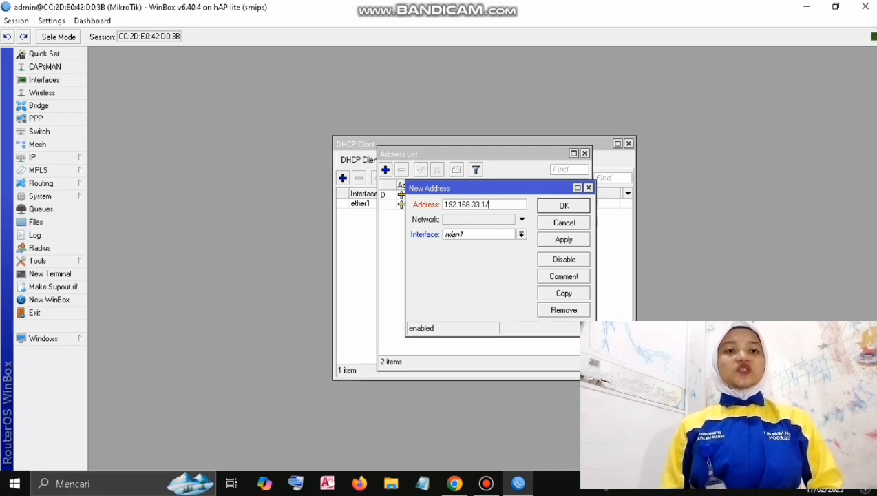
pyautogui.write('24')
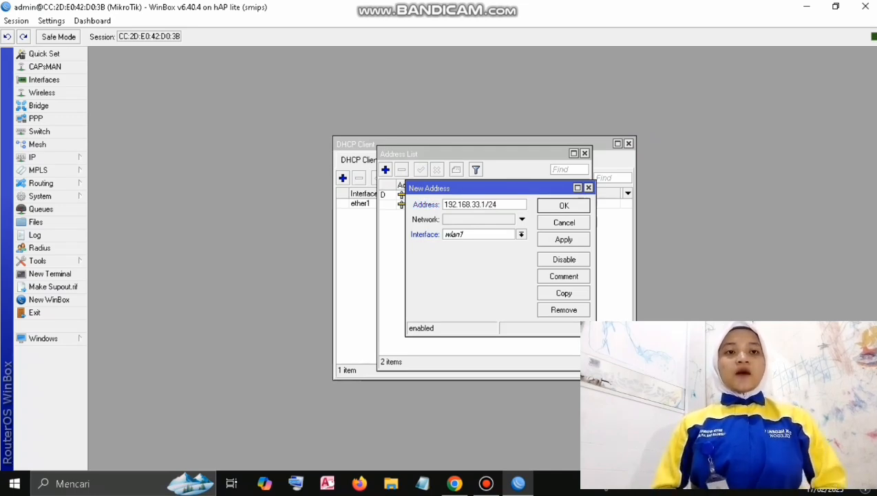
pyautogui.click(564, 240)
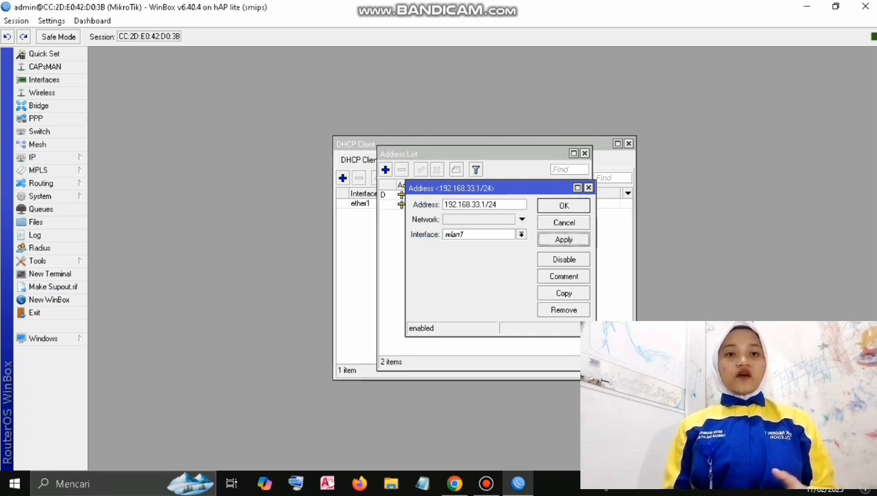
pyautogui.click(564, 206)
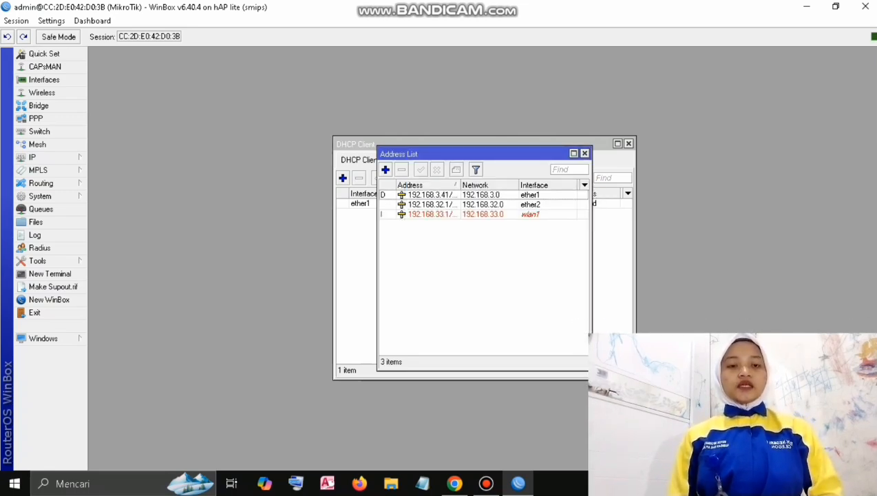
pyautogui.click(41, 157)
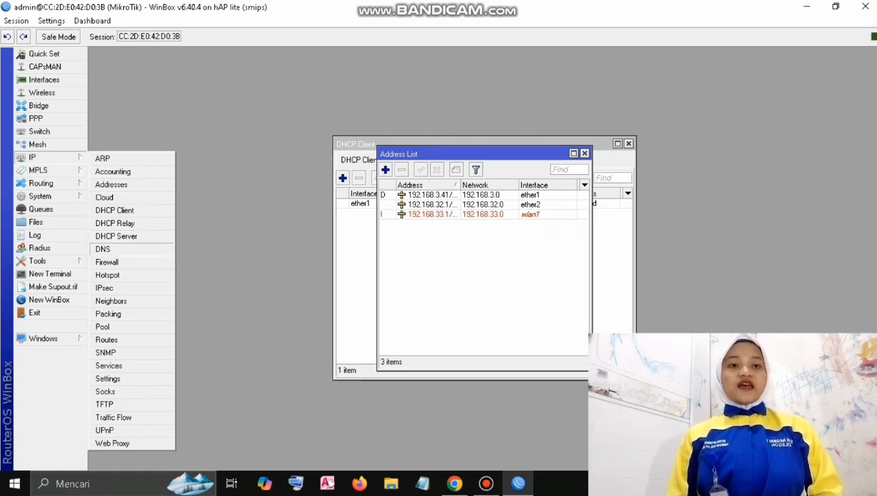
# Enter DNS servers 8.8.8.8 and 8.8.4.4 and enable Allow Remote Requests.
pyautogui.click(103, 249)
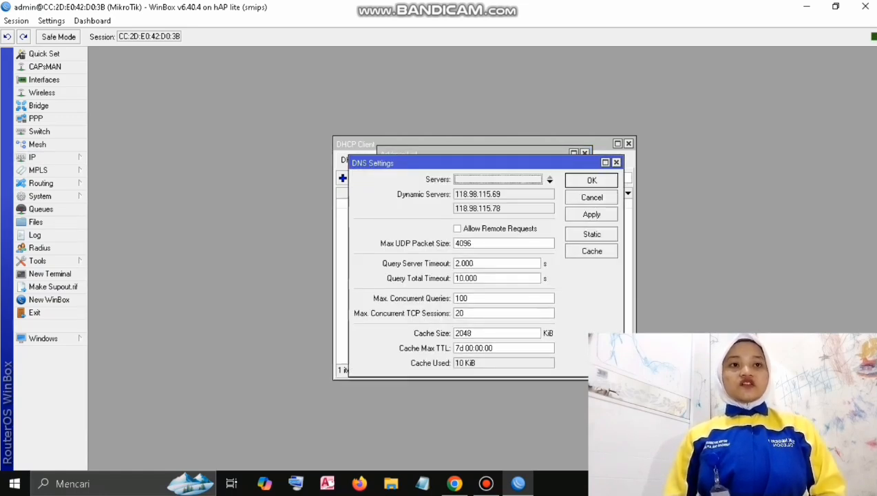
pyautogui.click(549, 180)
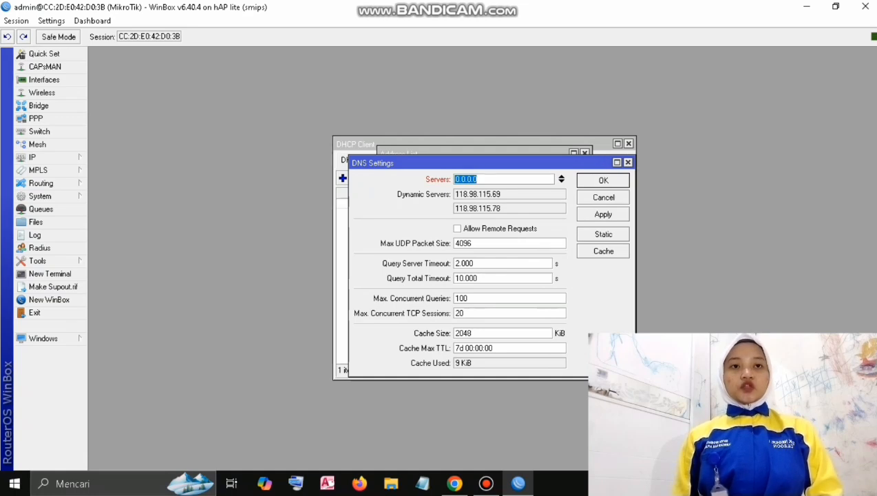
pyautogui.write('8.8.8.8')
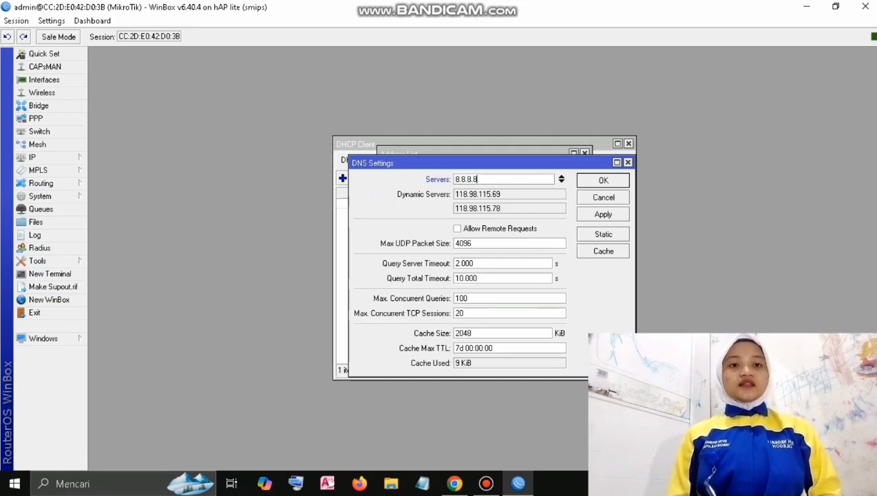
pyautogui.click(561, 182)
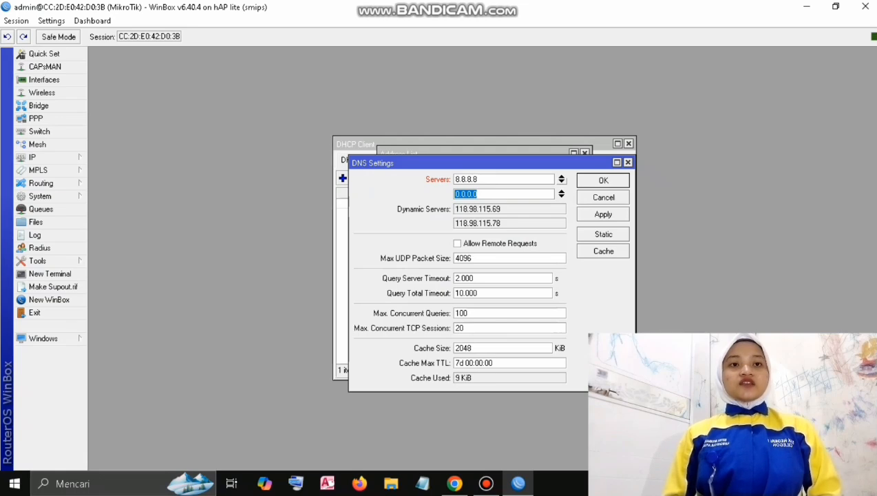
pyautogui.write('8.8.4.4')
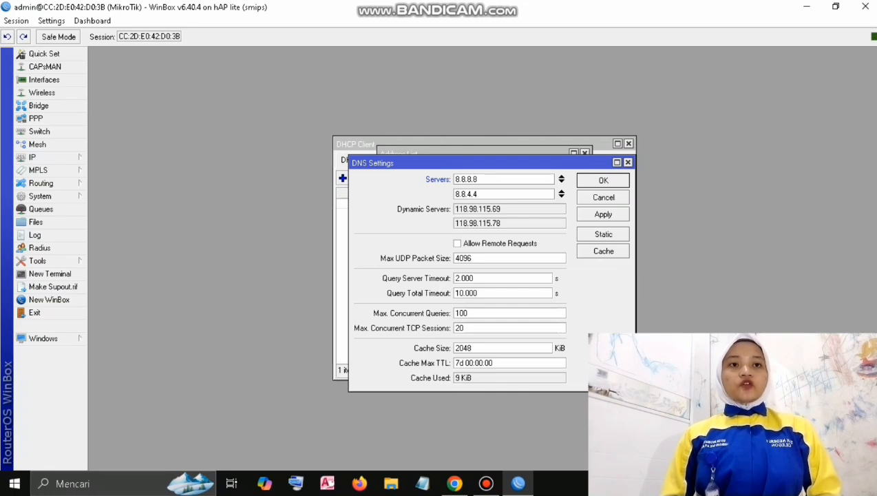
pyautogui.click(457, 243)
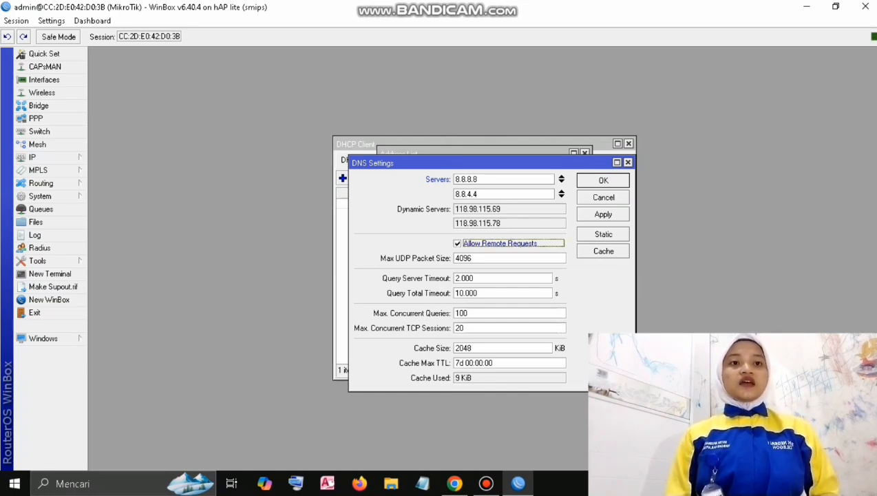
pyautogui.click(603, 214)
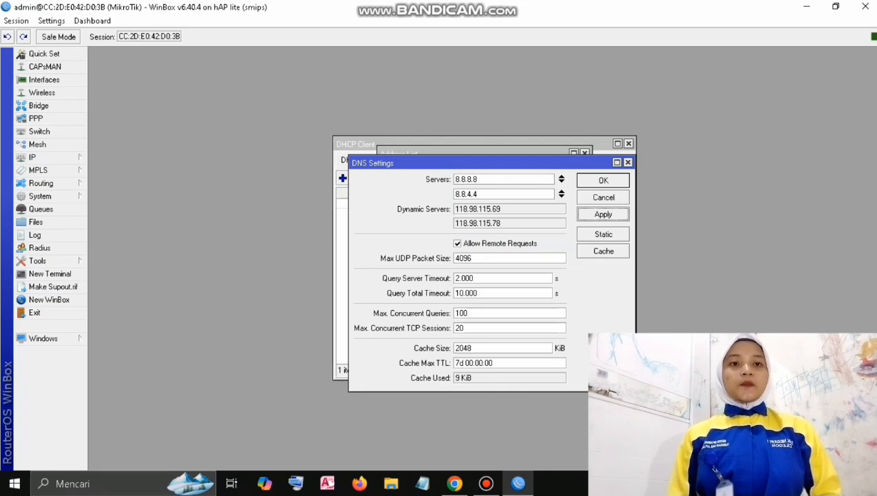
# Run DHCP Setup on ether2, accepting the 192.168.32.0/24 network, gateway and address range.
pyautogui.click(603, 180)
pyautogui.click(31, 157)
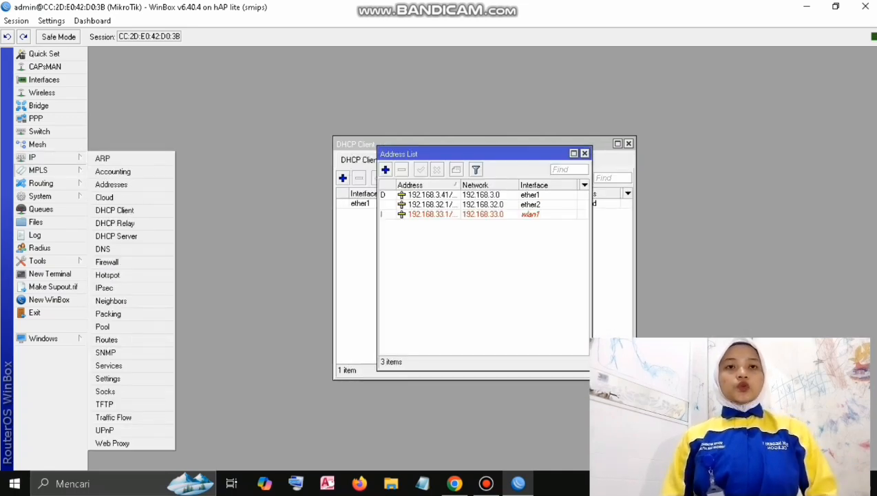
pyautogui.click(116, 236)
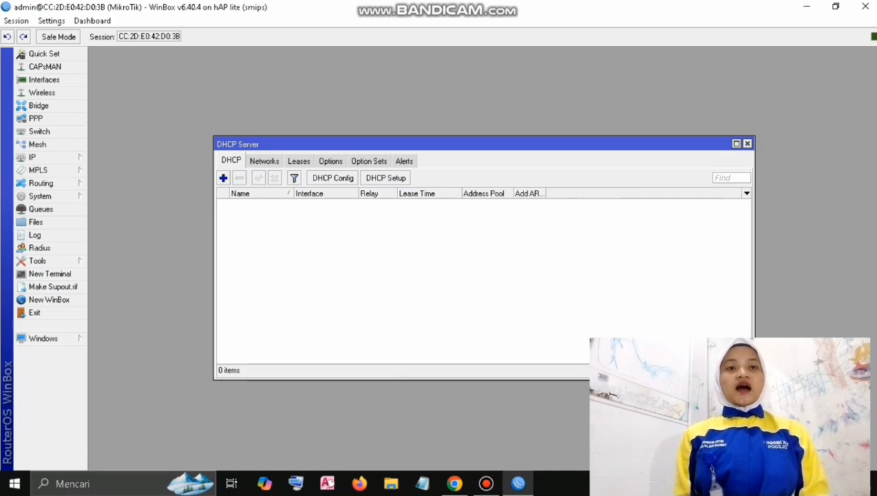
pyautogui.click(386, 178)
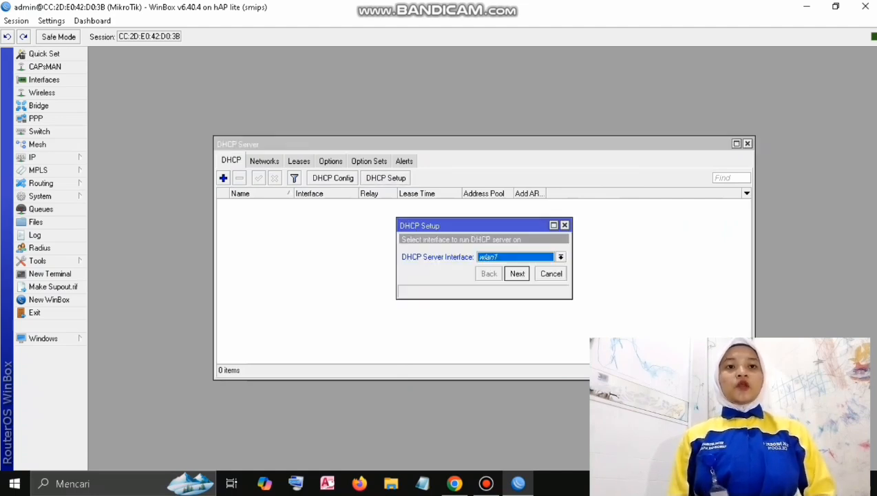
pyautogui.click(561, 257)
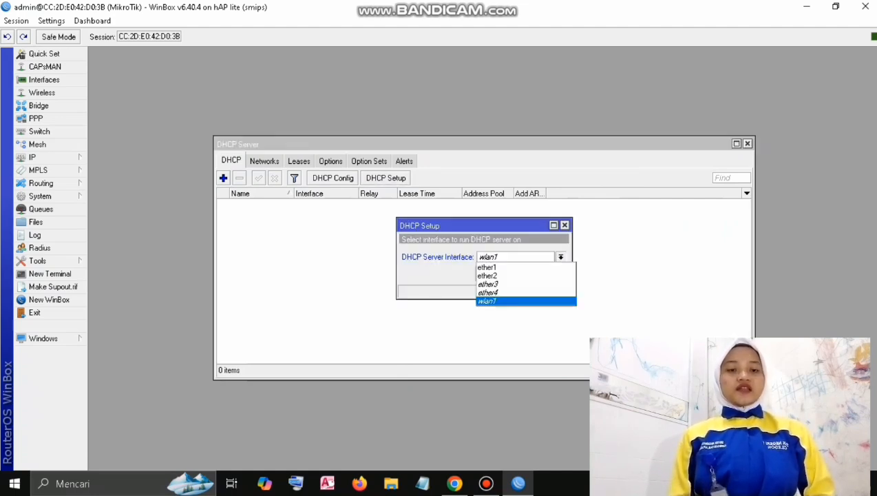
pyautogui.press('Return')
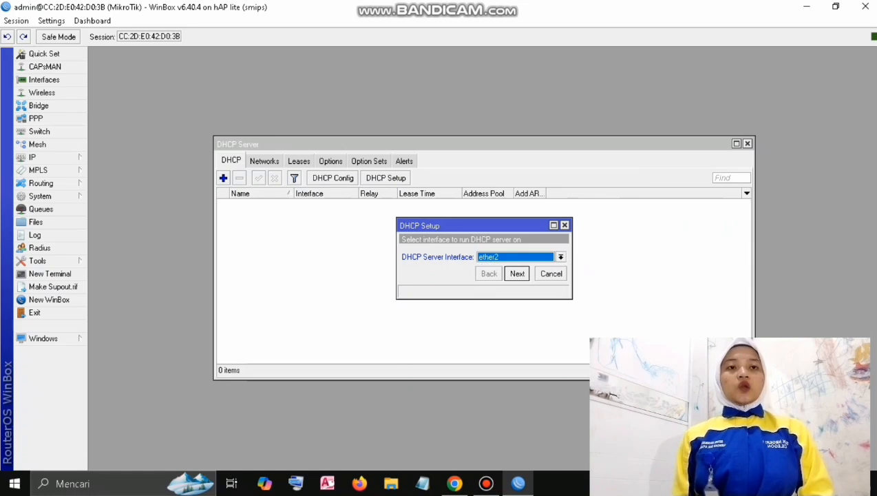
pyautogui.press('Return')
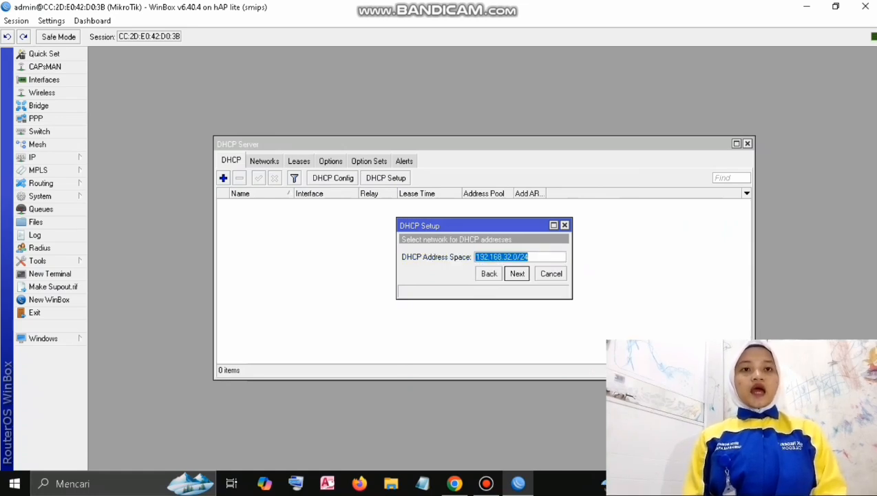
pyautogui.press('Return')
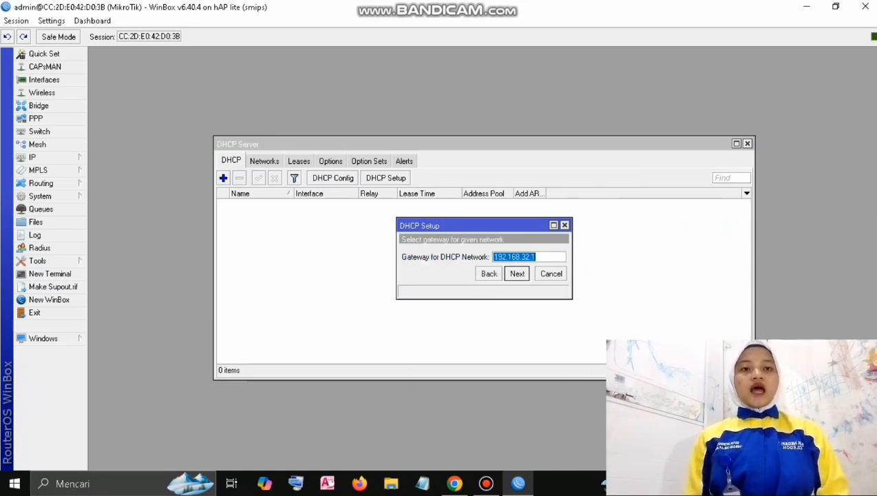
pyautogui.press('Return')
pyautogui.press('Return')
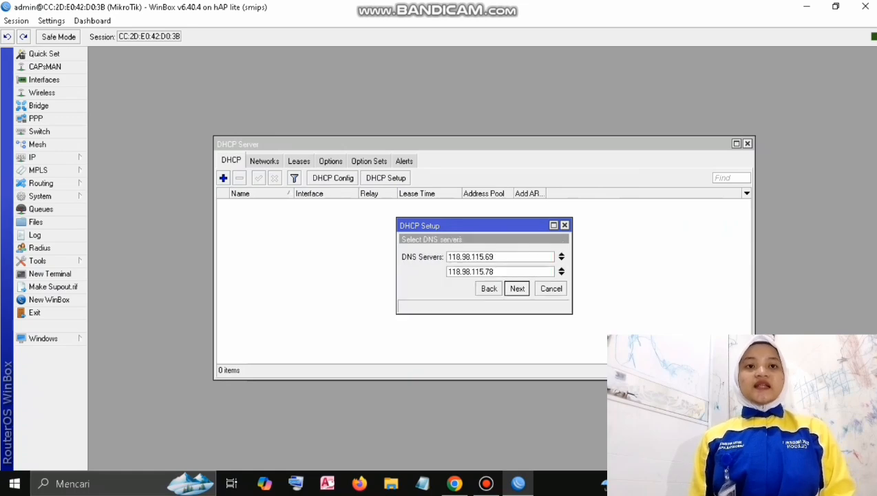
# Give the DHCP server DNS servers 8.8.8.8 and 8.8.4.4 and a 00:10:00 lease time.
pyautogui.press('Tab')
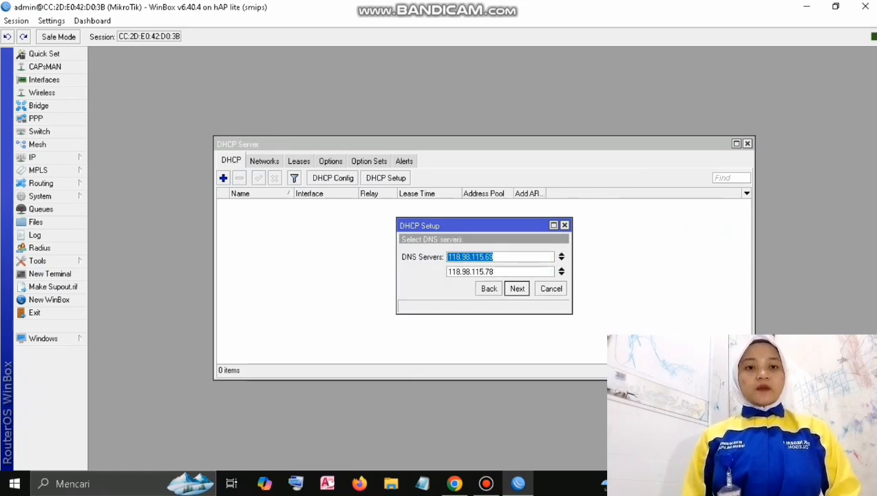
pyautogui.write('8.8.8.8')
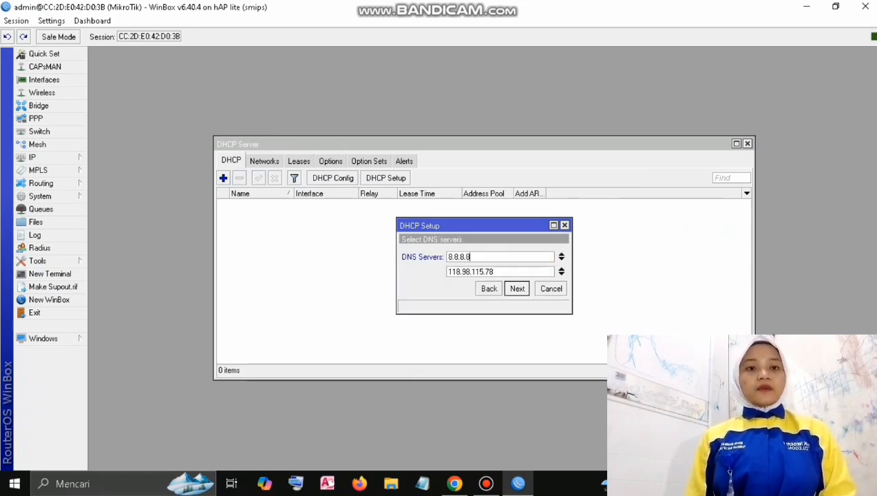
pyautogui.press('Tab')
pyautogui.write('8.')
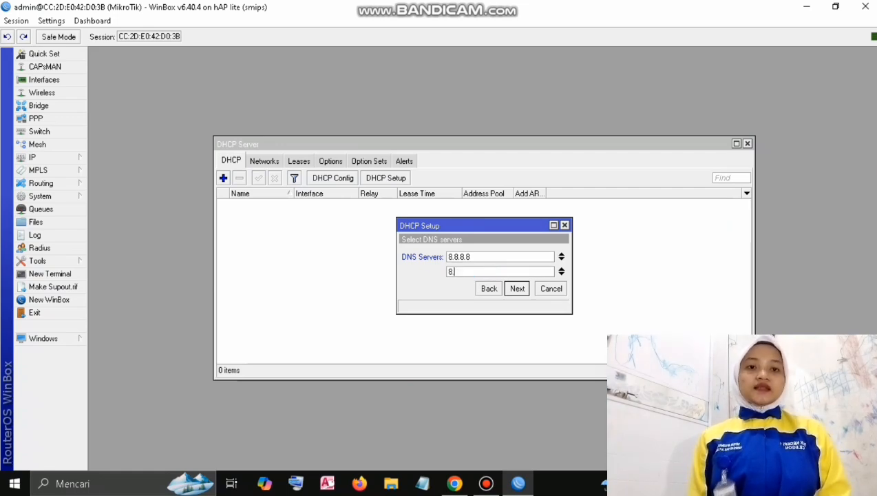
pyautogui.write('8.4.4')
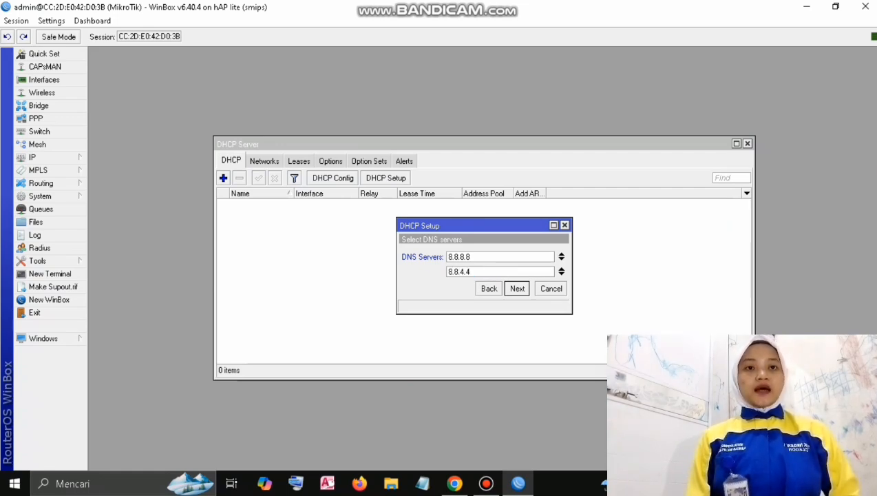
pyautogui.press('Return')
pyautogui.press('Return')
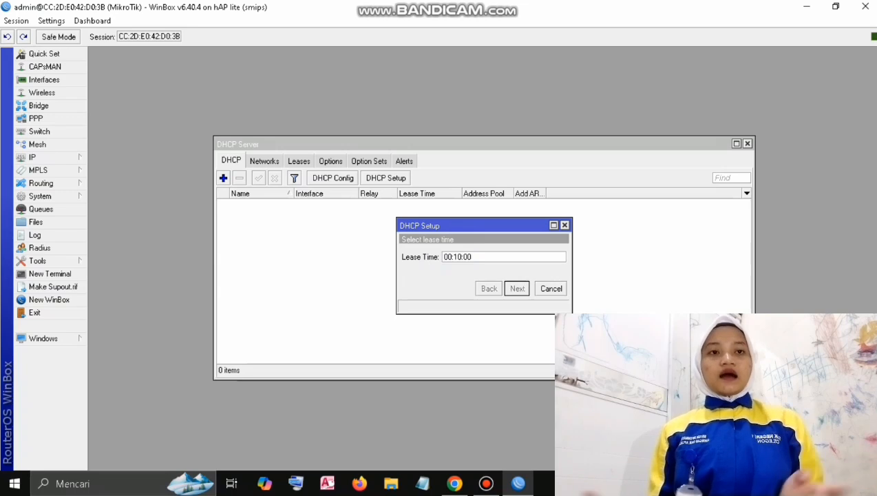
pyautogui.press('Return')
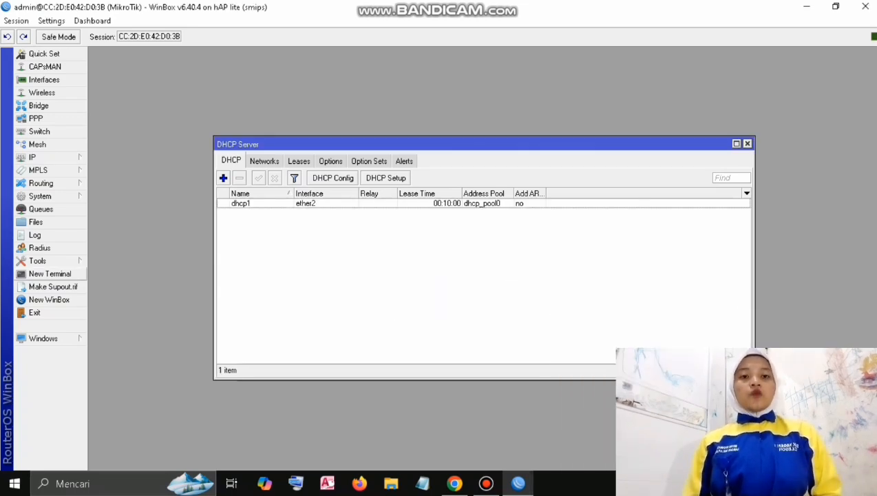
pyautogui.click(50, 274)
# Ping 8.8.8.8 and then google.com from the terminal, stopping each with Ctrl+C.
pyautogui.write('P')
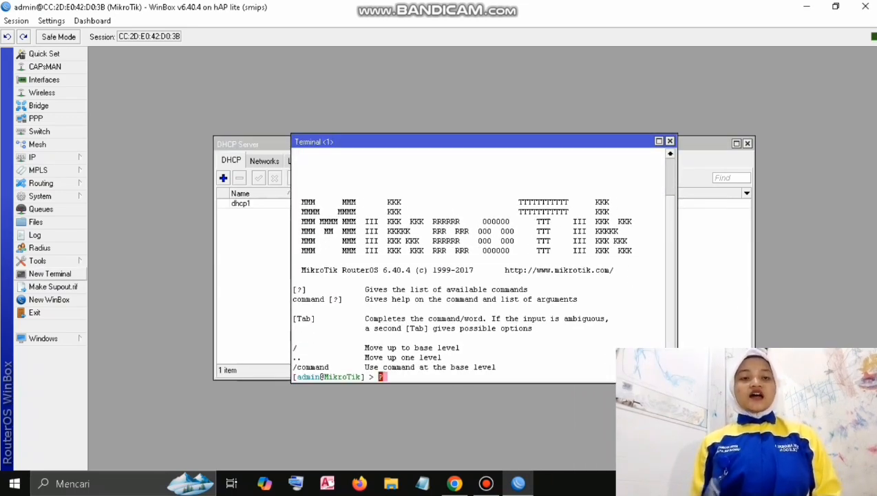
pyautogui.write('ing ')
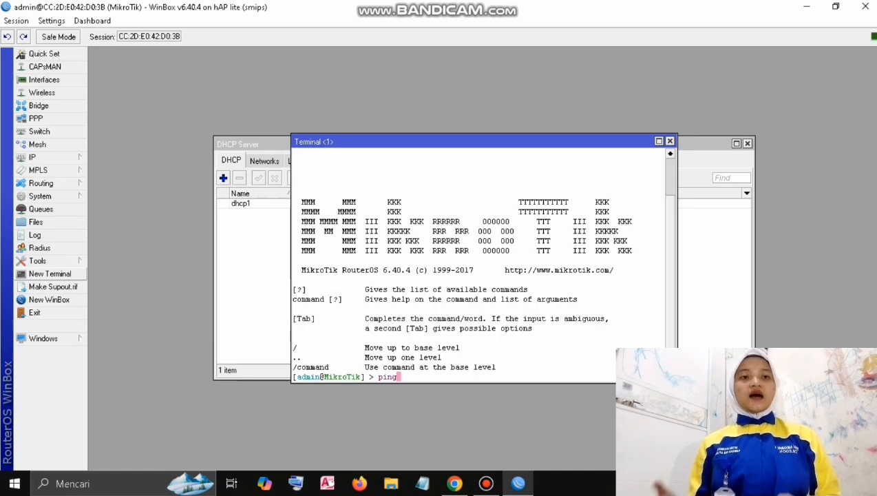
pyautogui.write('8.8.8.8')
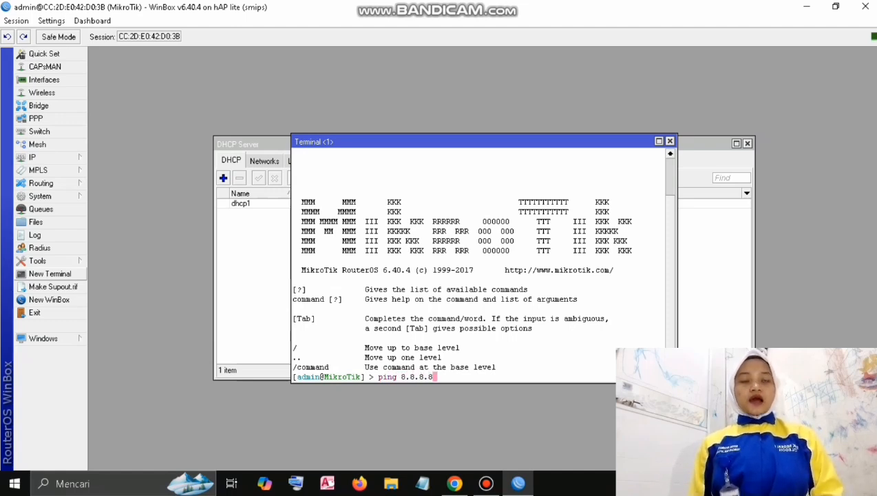
pyautogui.press('Return')
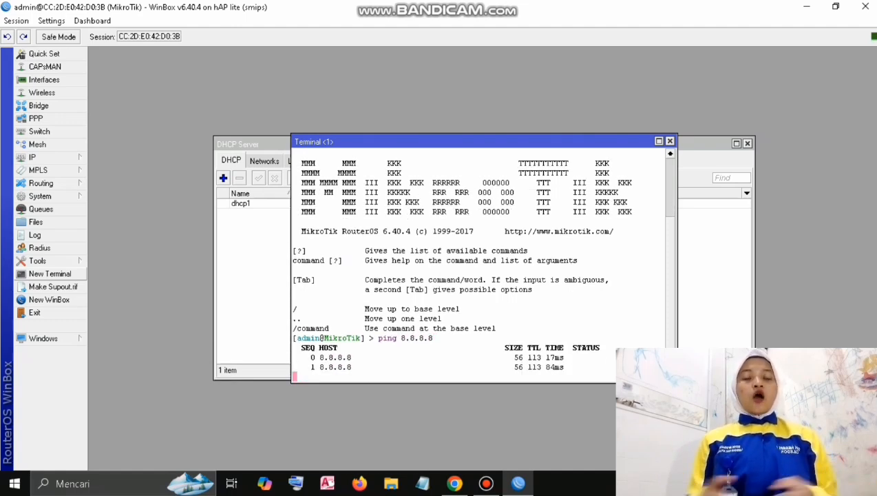
pyautogui.hotkey('ctrl', 'c')
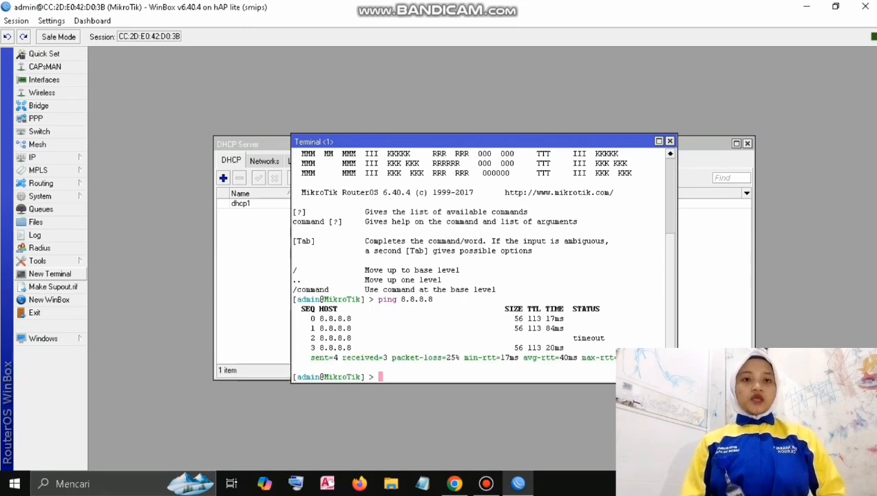
pyautogui.write('ping g')
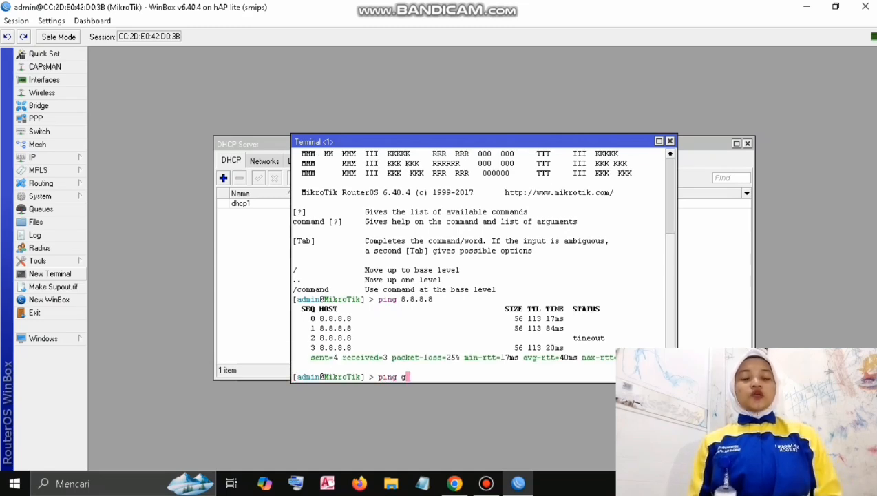
pyautogui.write('oogle.com')
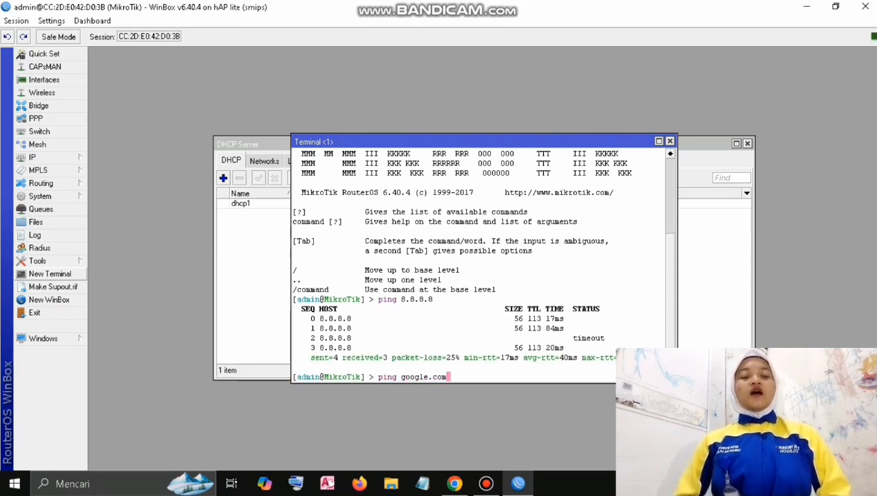
pyautogui.press('Return')
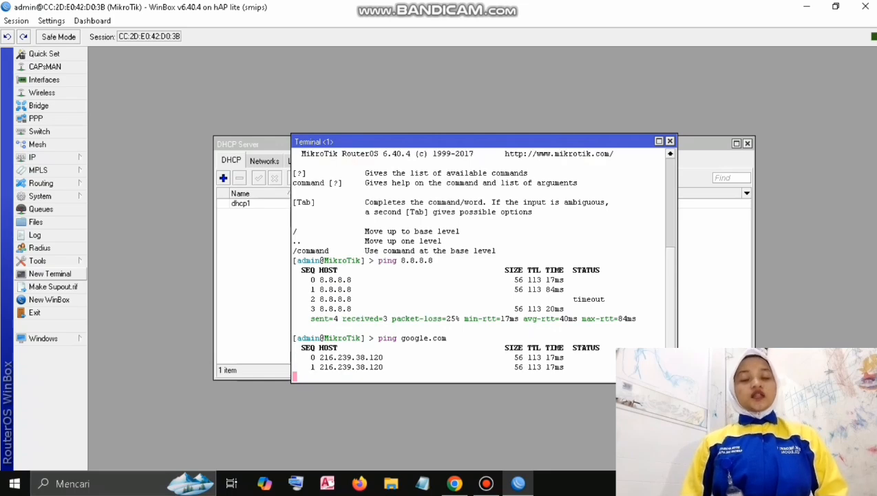
pyautogui.hotkey('ctrl', 'c')
# Add a NAT rule with chain srcnat, action masquerade and out-interface ether1.
pyautogui.click(32, 157)
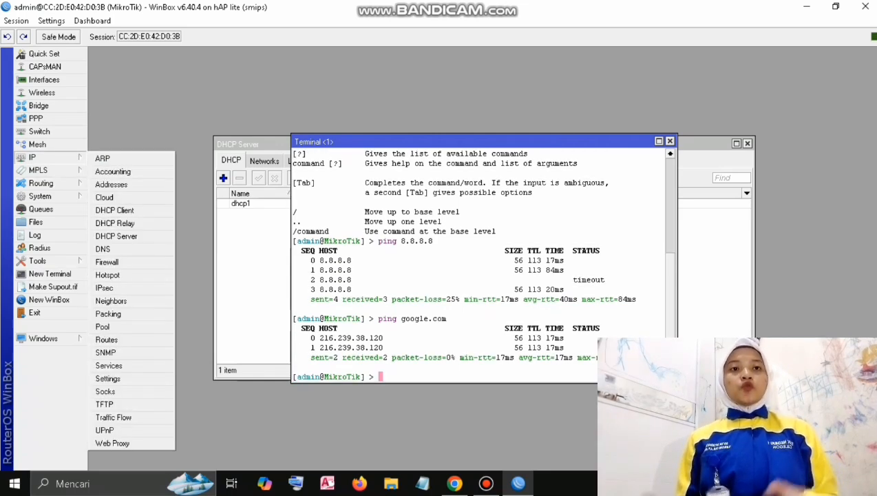
pyautogui.click(106, 261)
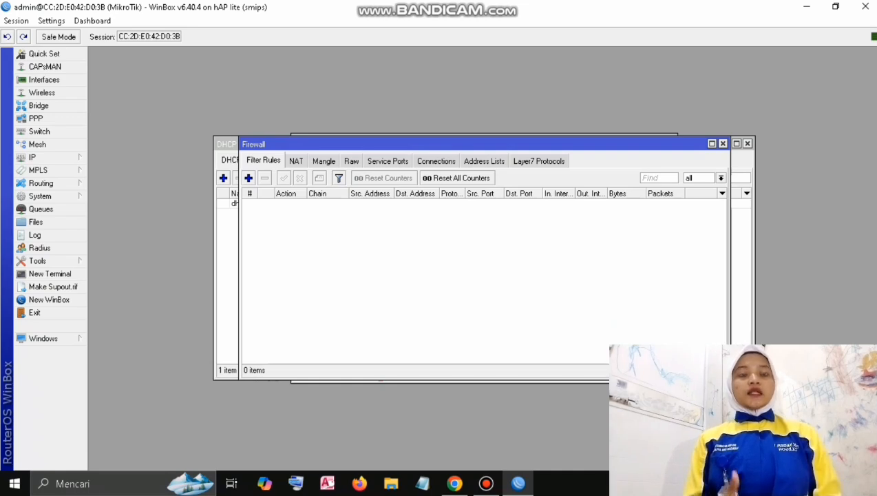
pyautogui.click(296, 160)
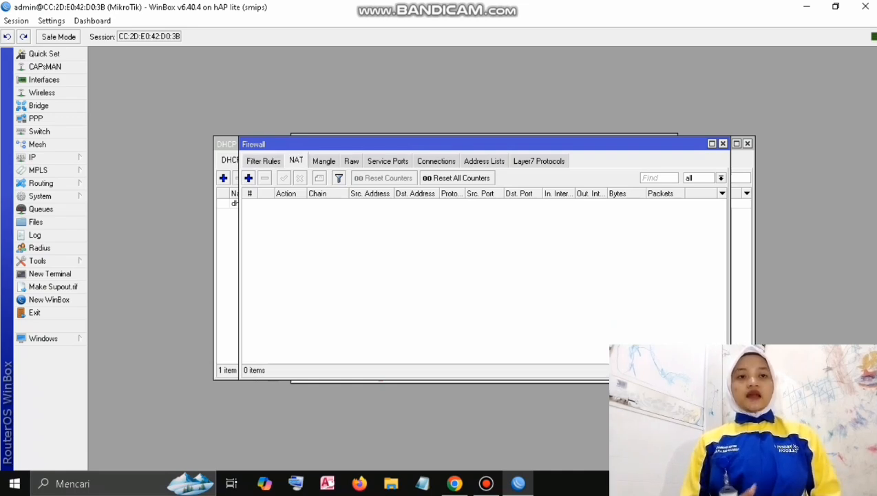
pyautogui.click(248, 178)
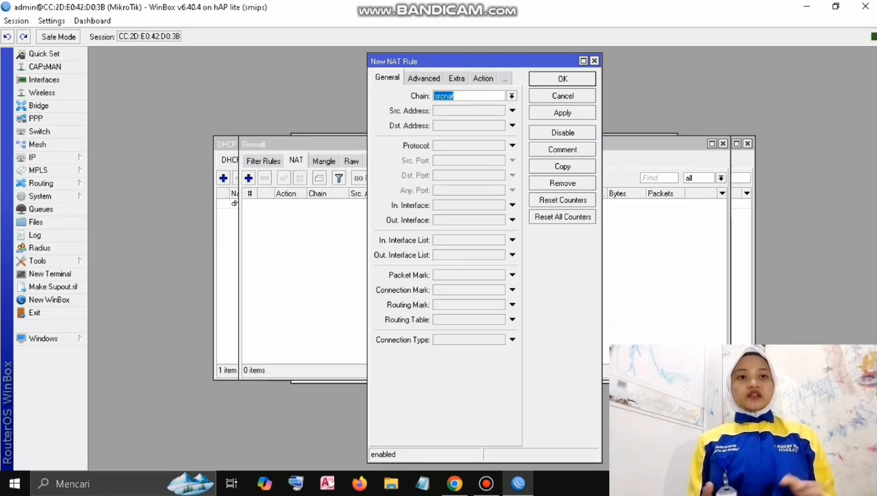
pyautogui.click(482, 79)
pyautogui.click(511, 96)
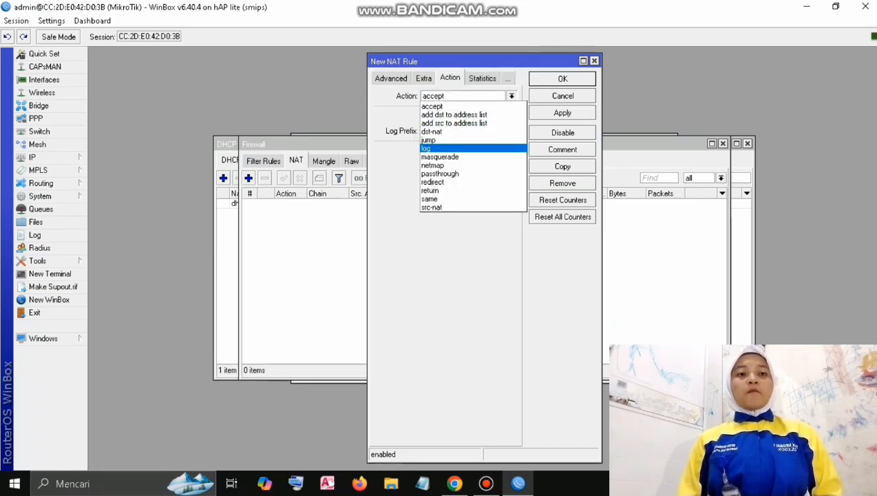
pyautogui.click(440, 157)
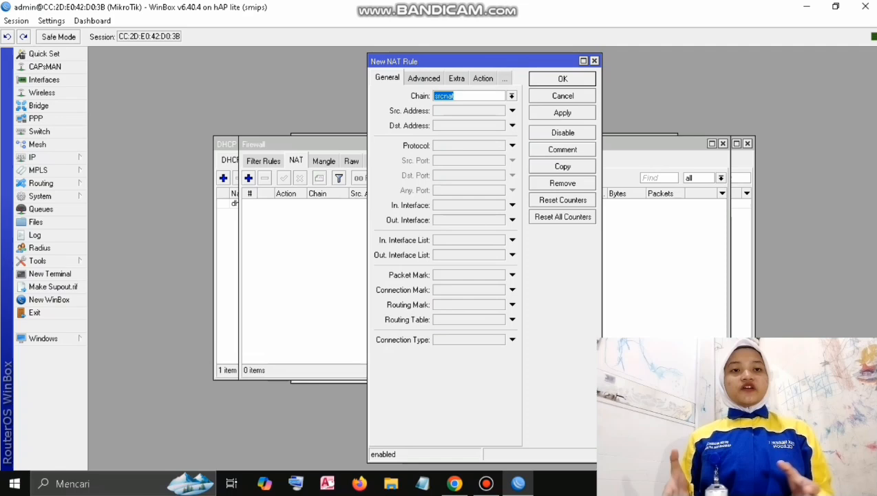
pyautogui.click(512, 220)
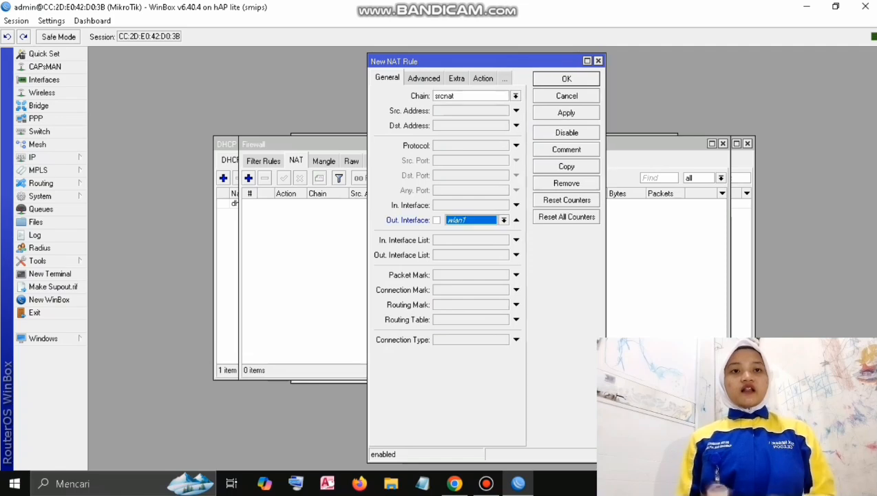
pyautogui.click(503, 221)
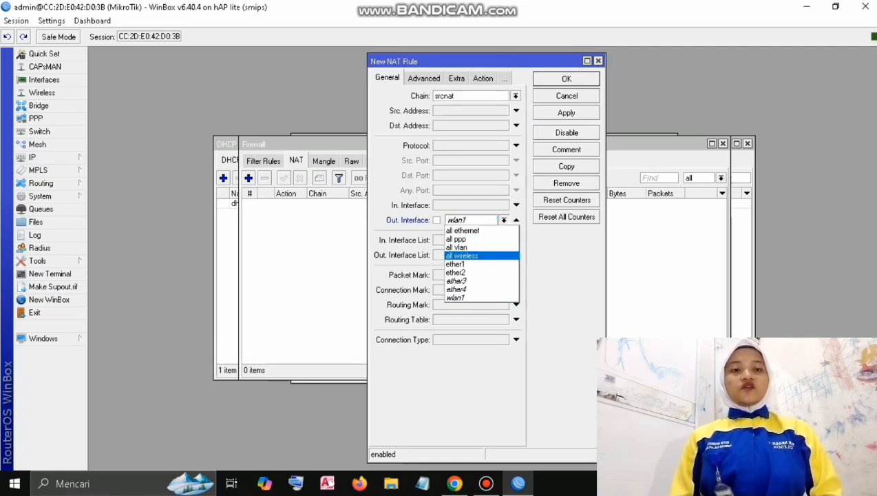
pyautogui.click(468, 265)
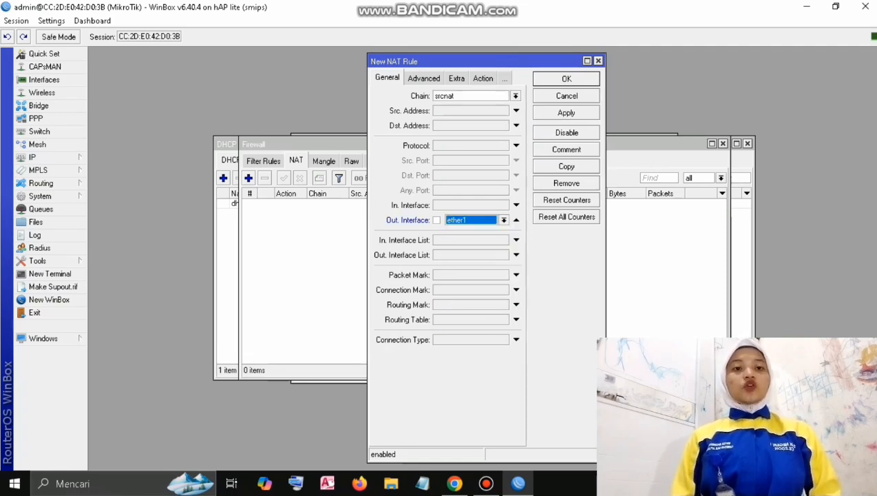
pyautogui.click(566, 113)
pyautogui.click(566, 78)
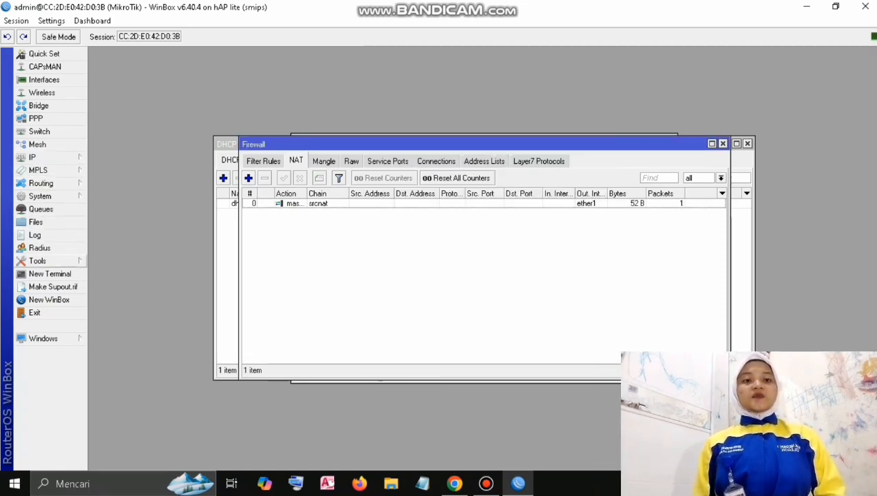
# In a new terminal, re-run pings to 8.8.8.8 and google.com, stopping each with Ctrl+C.
pyautogui.click(50, 273)
pyautogui.write('pi')
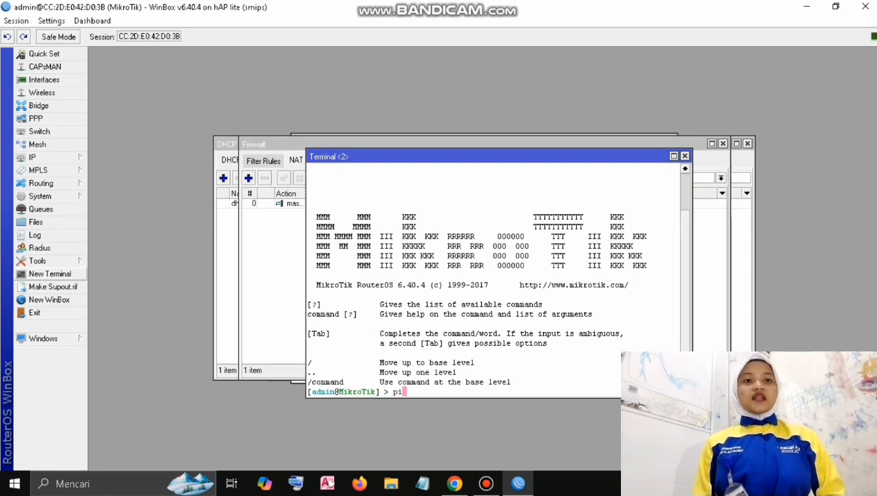
pyautogui.write('ngb')
pyautogui.press('BackSpace')
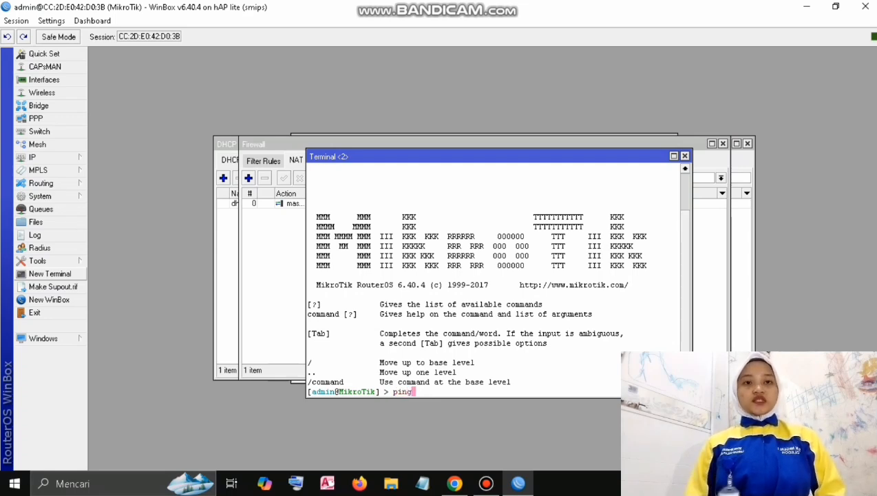
pyautogui.write('8.8.8.8')
pyautogui.press('Return')
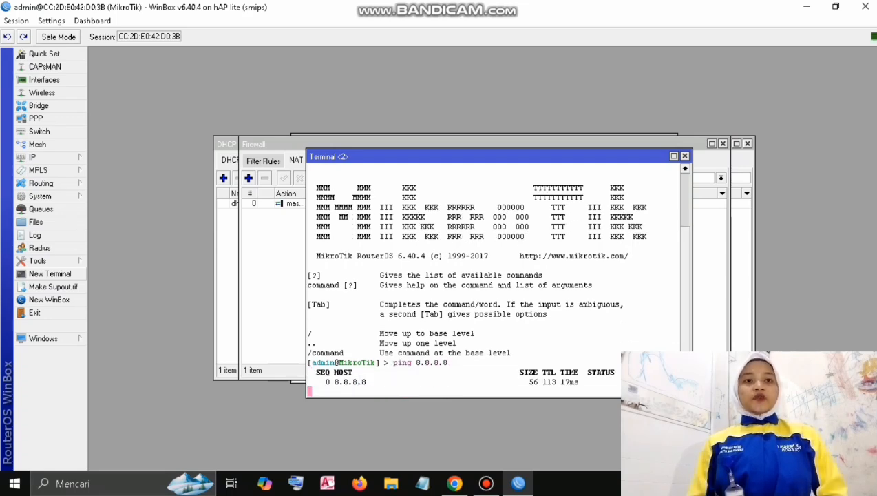
pyautogui.hotkey('ctrl', 'c')
pyautogui.write('pi')
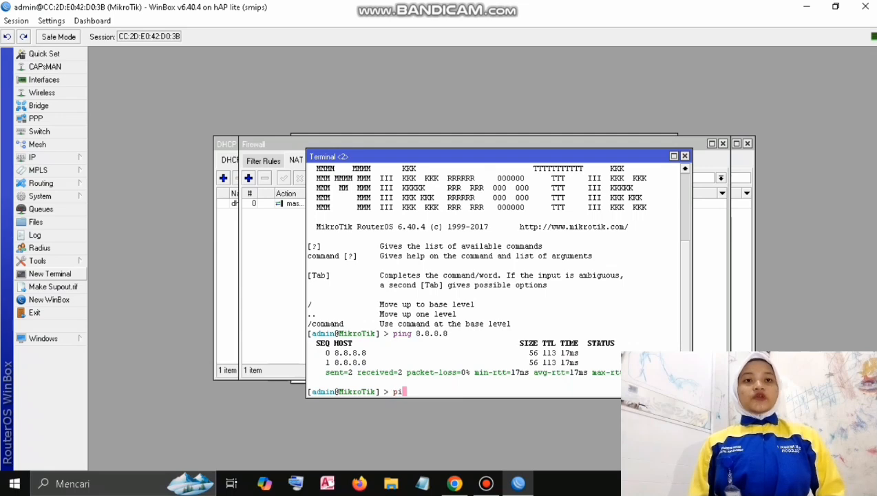
pyautogui.write('ng google.')
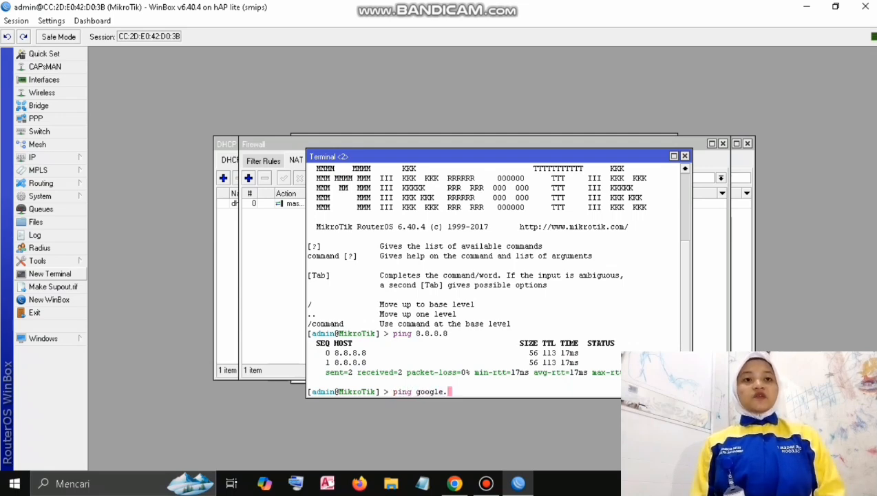
pyautogui.write('com')
pyautogui.press('Return')
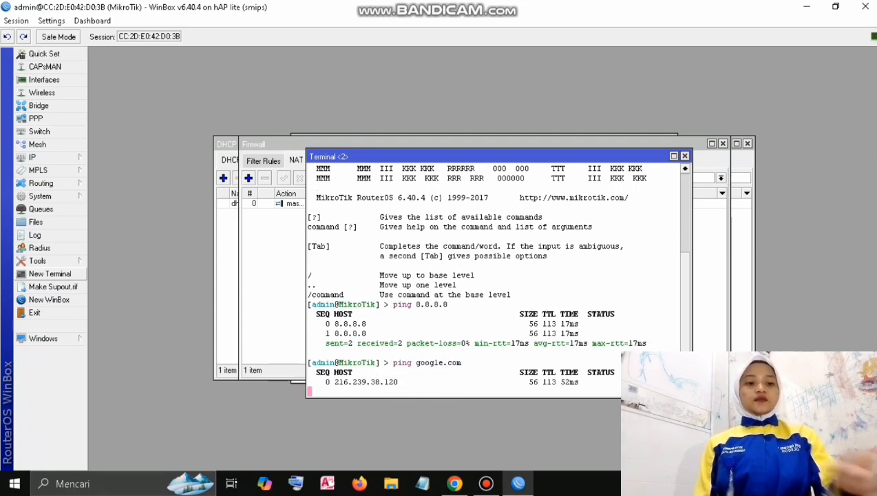
pyautogui.hotkey('ctrl', 'c')
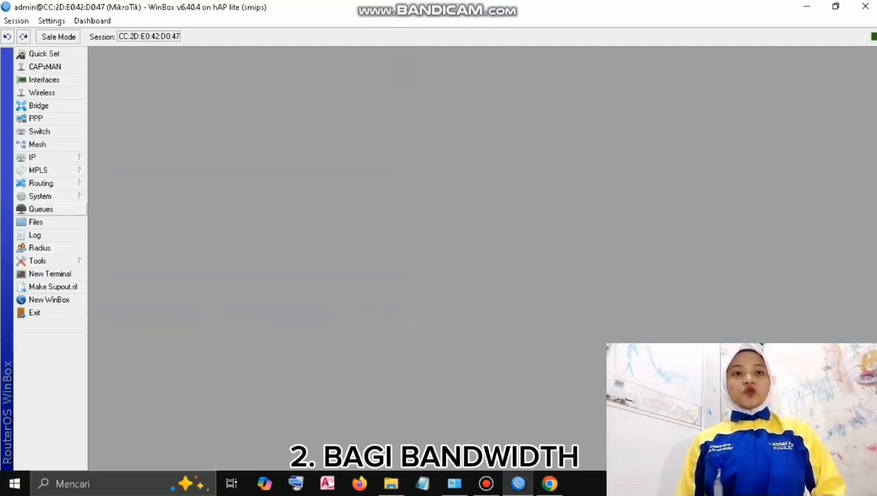
# Create a simple queue named LAN targeting ether2.
pyautogui.click(41, 208)
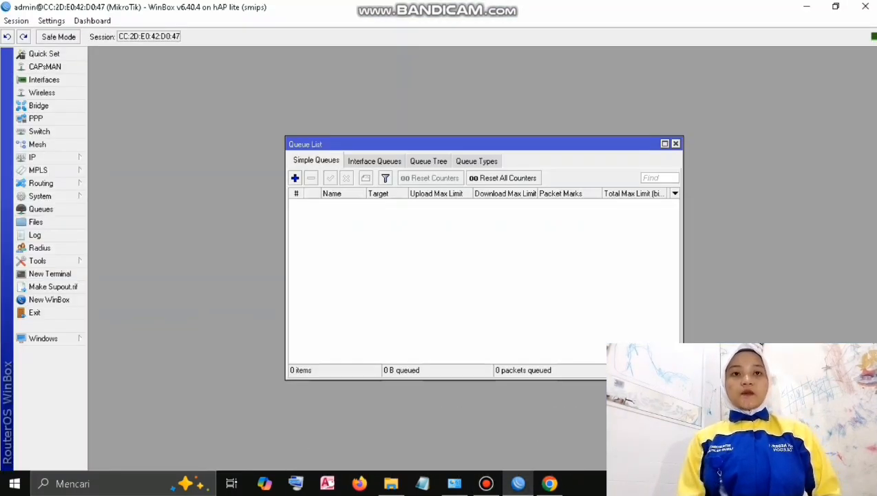
pyautogui.click(294, 178)
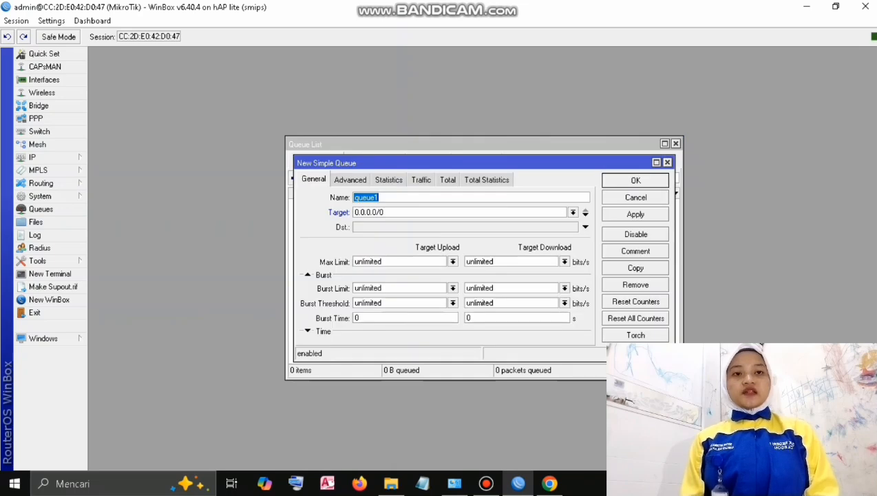
pyautogui.write('LAN')
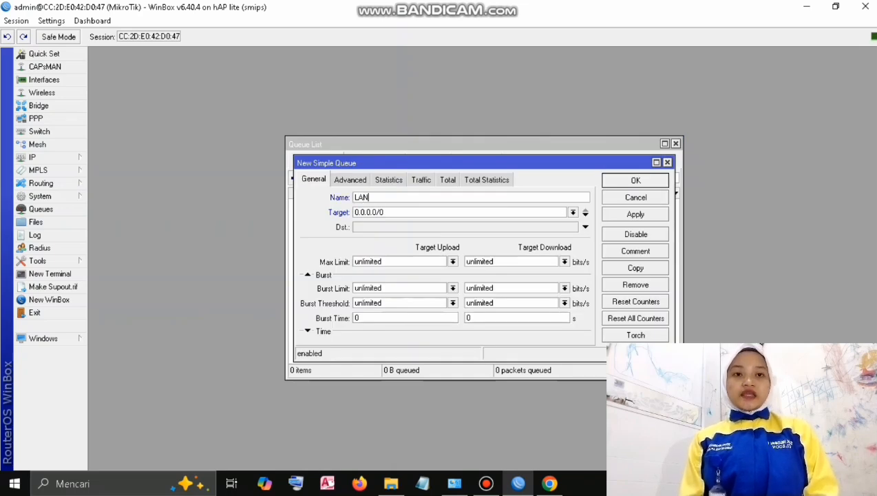
pyautogui.press('Tab')
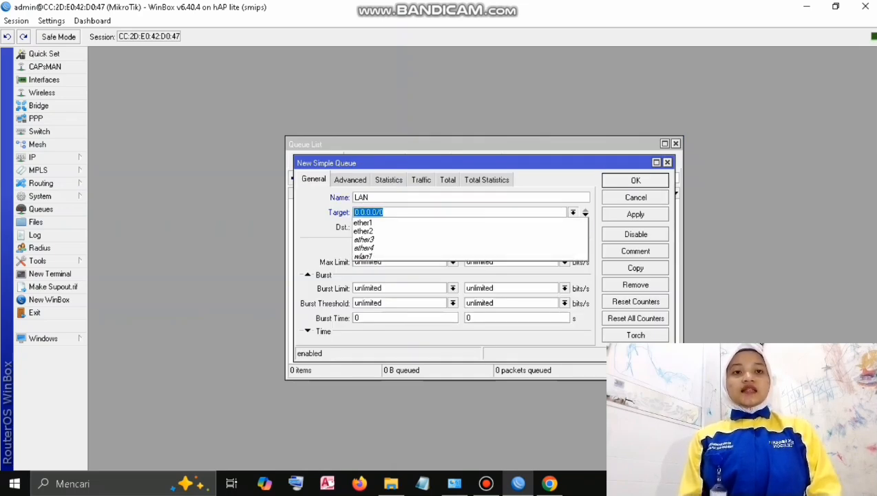
pyautogui.press('Down')
pyautogui.press('Down')
pyautogui.press('Return')
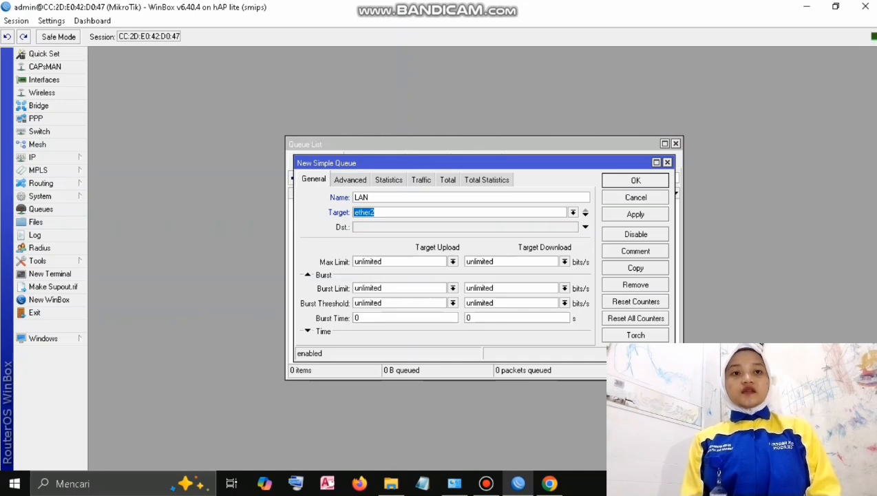
# Cap the LAN queue at 5M upload and 5M download, then rerun the speed test.
pyautogui.press('Tab')
pyautogui.press('Down')
pyautogui.press('Down')
pyautogui.press('Down')
pyautogui.press('Down')
pyautogui.press('Down')
pyautogui.press('Down')
pyautogui.press('Down')
pyautogui.press('Down')
pyautogui.press('Down')
pyautogui.press('Down')
pyautogui.press('Down')
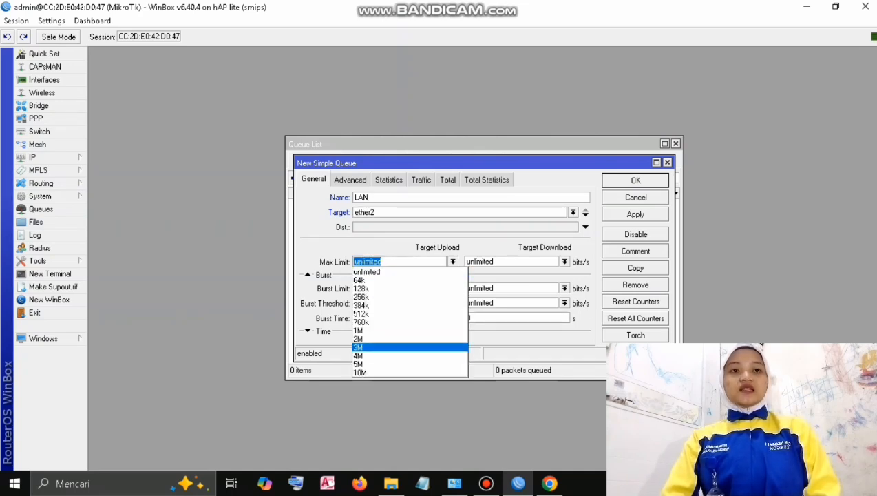
pyautogui.press('Return')
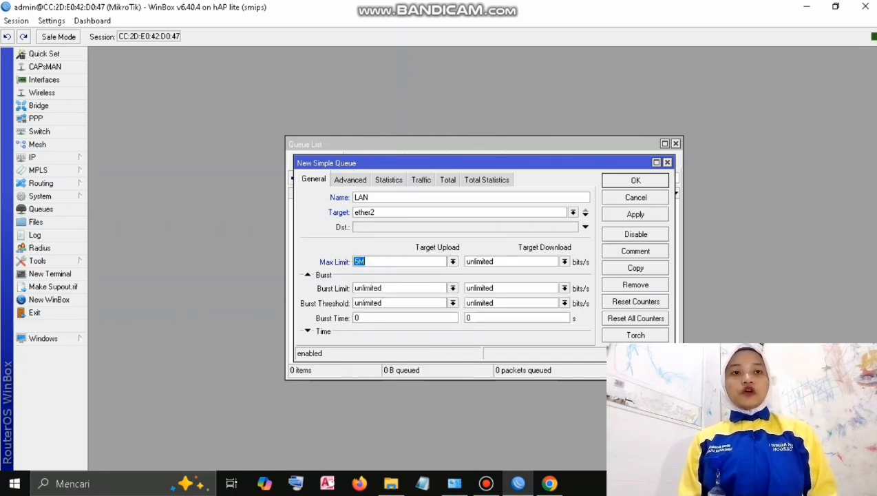
pyautogui.press('Tab')
pyautogui.press('Down')
pyautogui.press('Down')
pyautogui.press('Down')
pyautogui.press('Down')
pyautogui.press('Down')
pyautogui.press('Down')
pyautogui.press('Down')
pyautogui.press('Down')
pyautogui.press('Down')
pyautogui.press('Down')
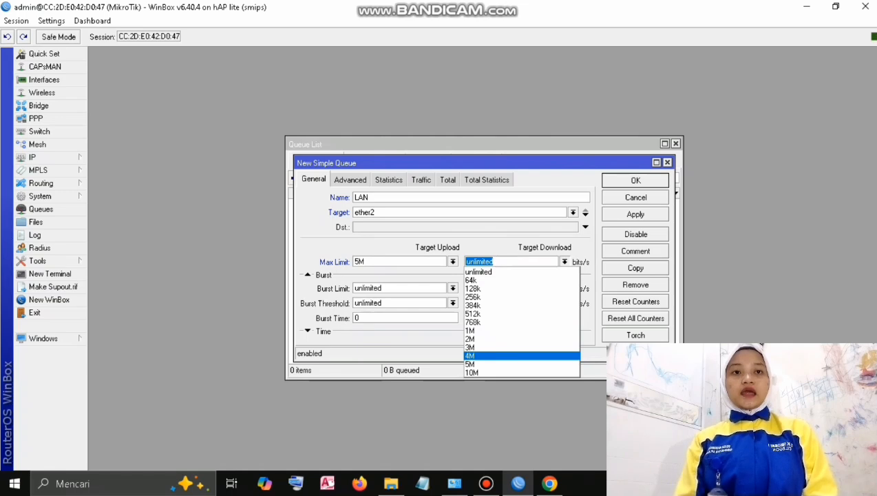
pyautogui.press('Down')
pyautogui.press('Return')
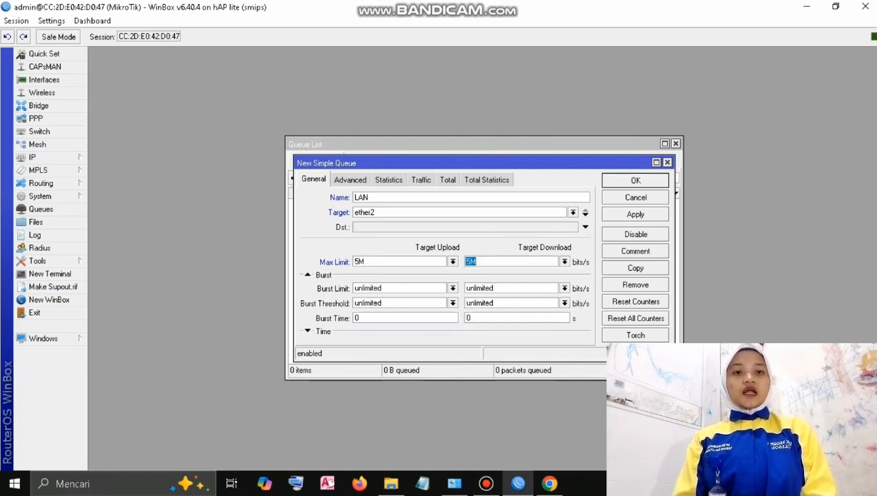
pyautogui.click(635, 214)
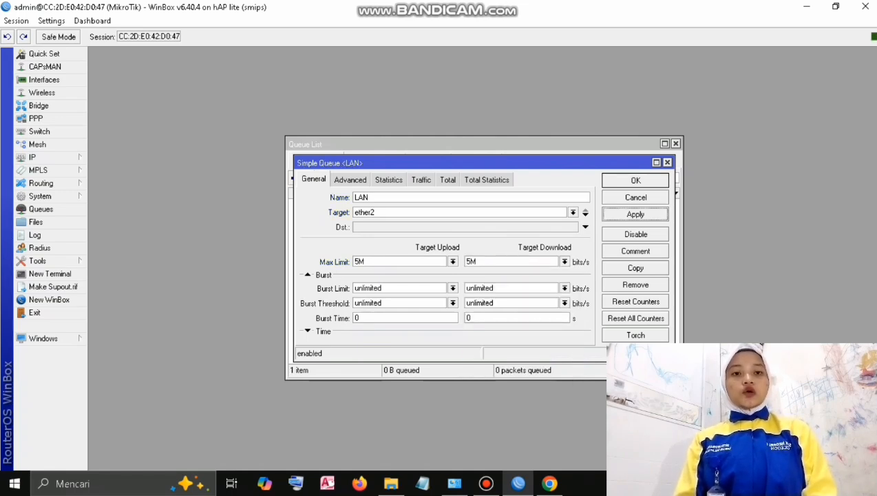
pyautogui.click(635, 180)
pyautogui.click(549, 483)
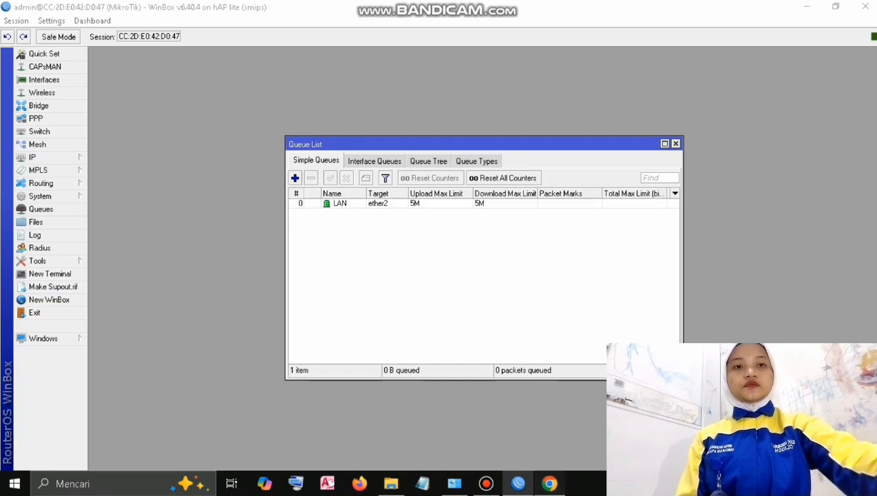
pyautogui.click(390, 204)
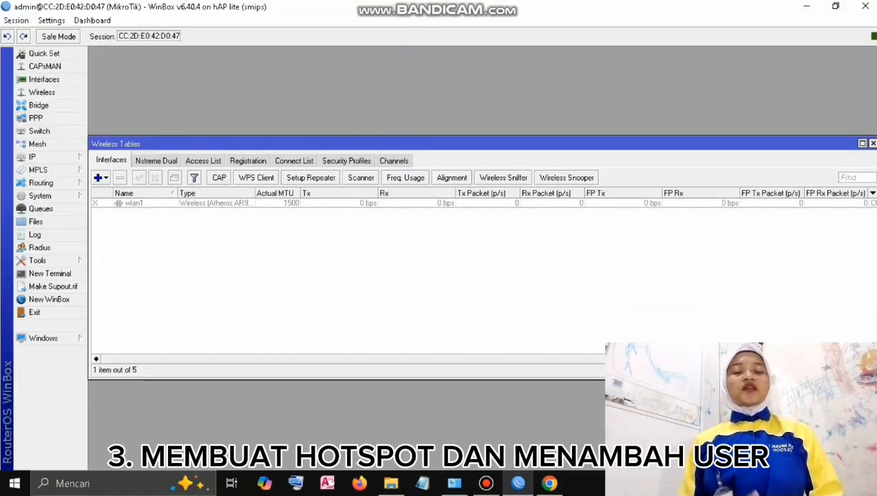
# Enable wlan1 and set it to ap bridge mode with the SSID 'zahra'.
pyautogui.click(134, 203)
pyautogui.click(139, 177)
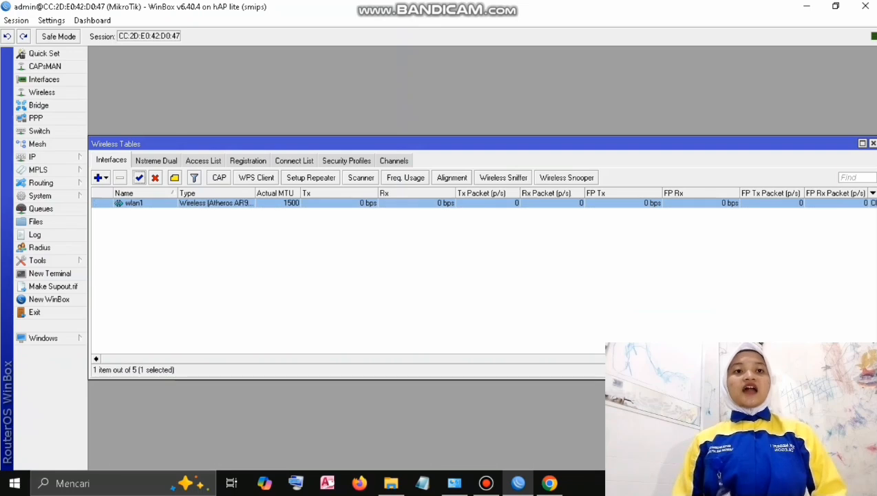
pyautogui.doubleClick(134, 203)
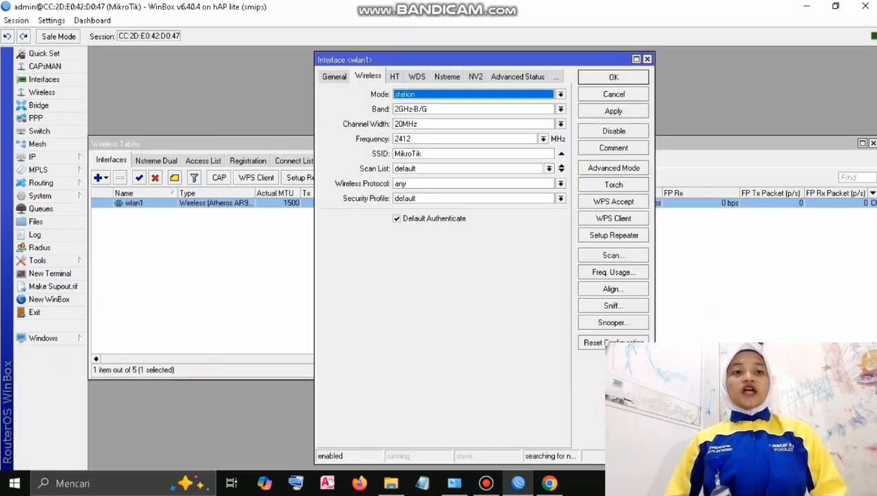
pyautogui.click(561, 94)
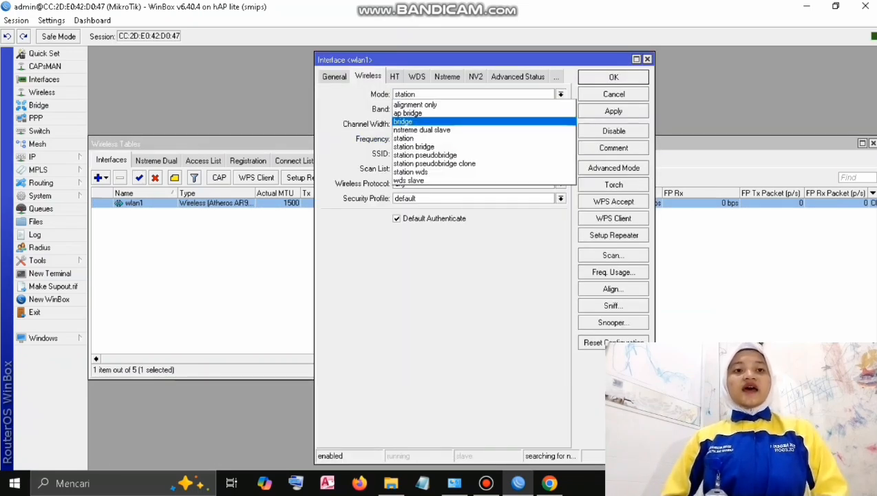
pyautogui.click(440, 113)
pyautogui.doubleClick(407, 154)
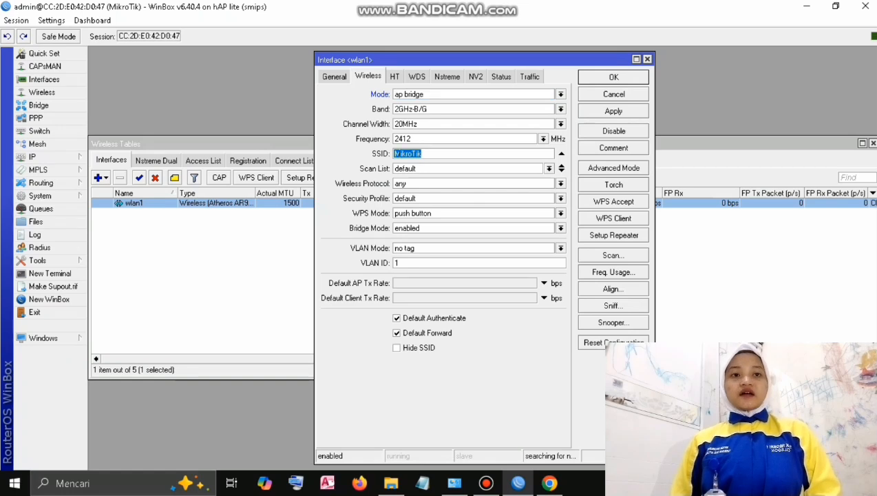
pyautogui.press('BackSpace')
pyautogui.write('zahra')
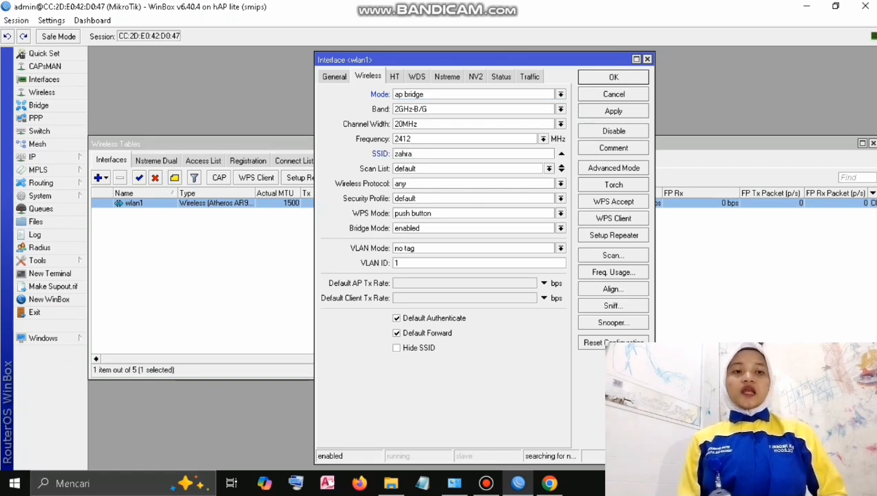
pyautogui.click(613, 110)
pyautogui.click(614, 77)
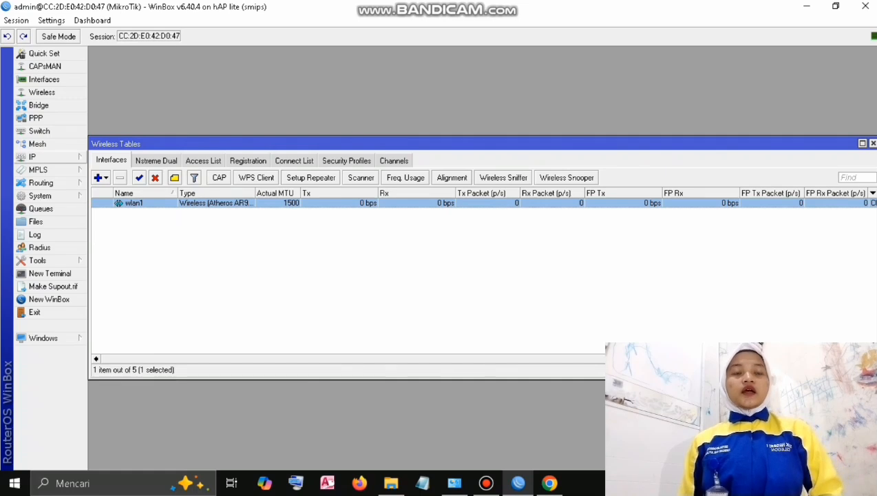
pyautogui.click(41, 157)
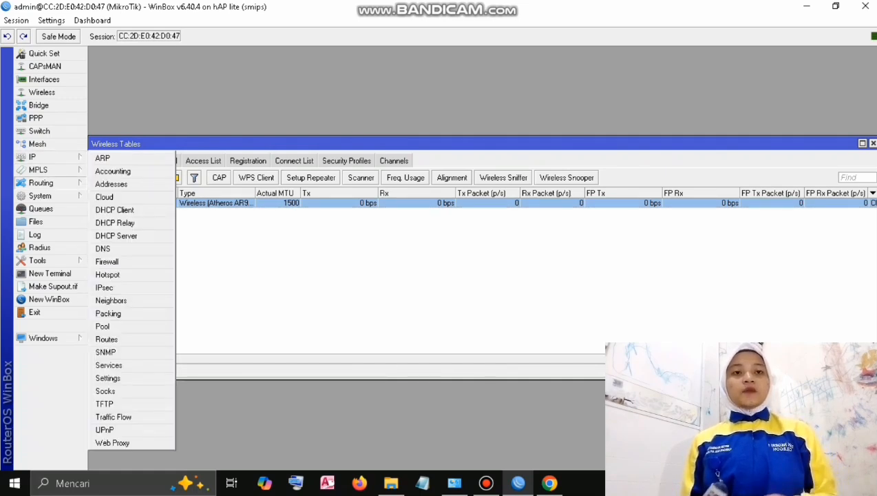
# Run Hotspot Setup on wlan1 with network 192.168.33.1/24 and DNS servers 8.8.8.8 and 8.8.4.4.
pyautogui.click(107, 274)
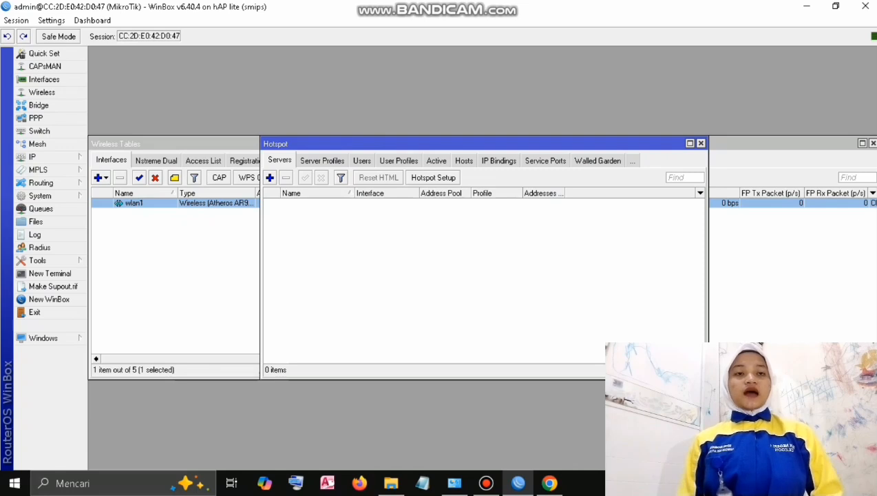
pyautogui.click(433, 177)
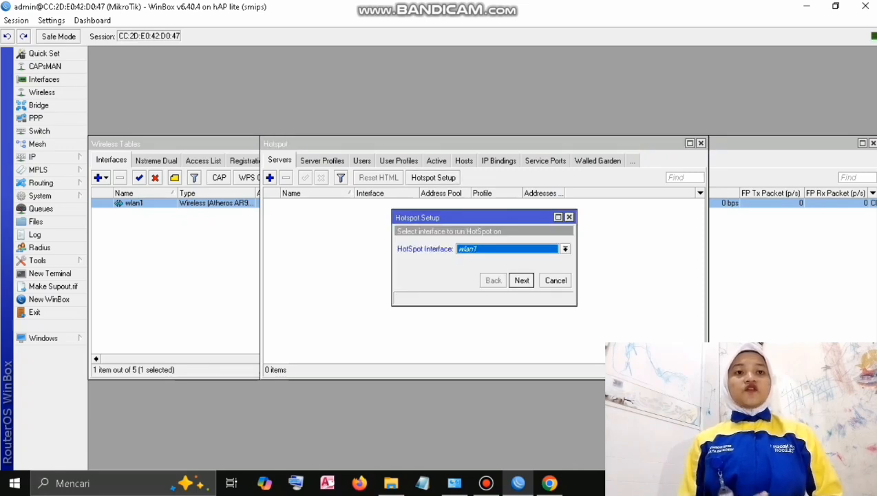
pyautogui.click(522, 280)
pyautogui.click(522, 280)
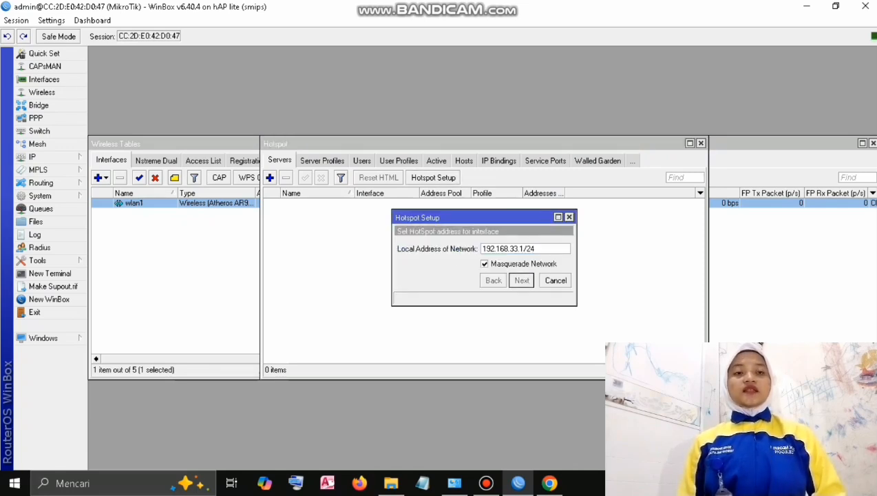
pyautogui.click(522, 280)
pyautogui.click(522, 280)
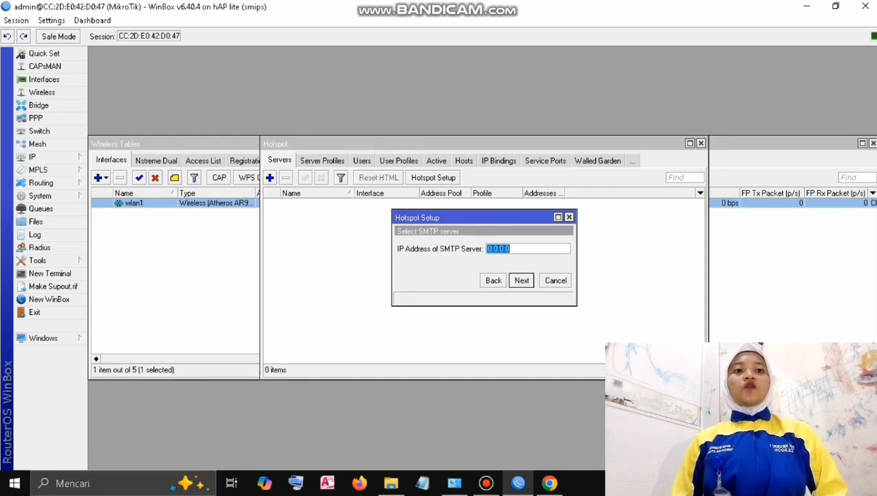
pyautogui.click(521, 280)
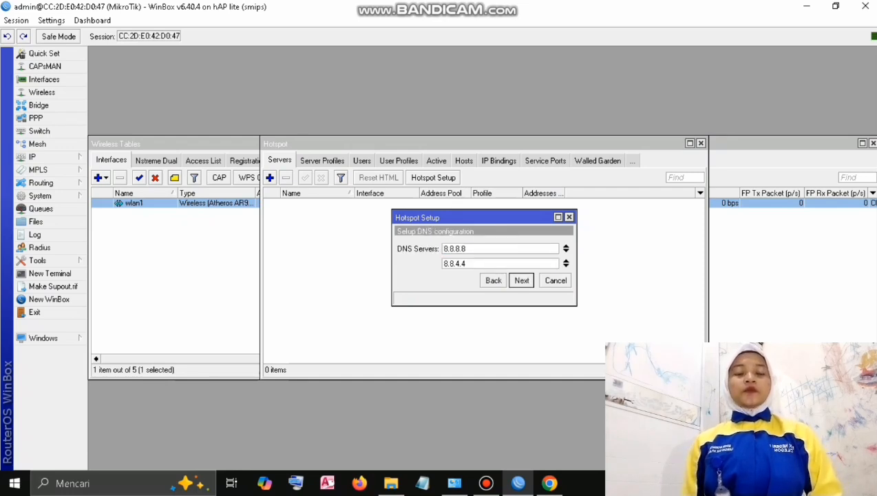
pyautogui.click(522, 280)
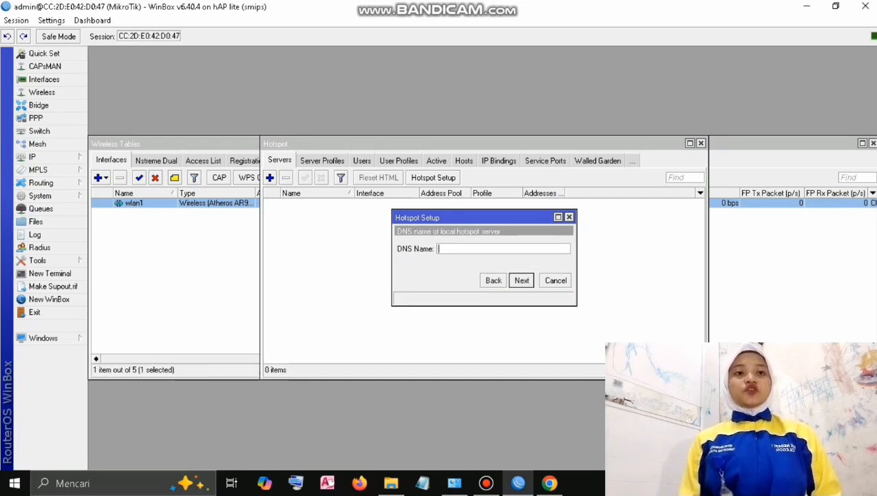
# Set the hotspot DNS name to zahra.com and create a local user with a password.
pyautogui.write('zahra')
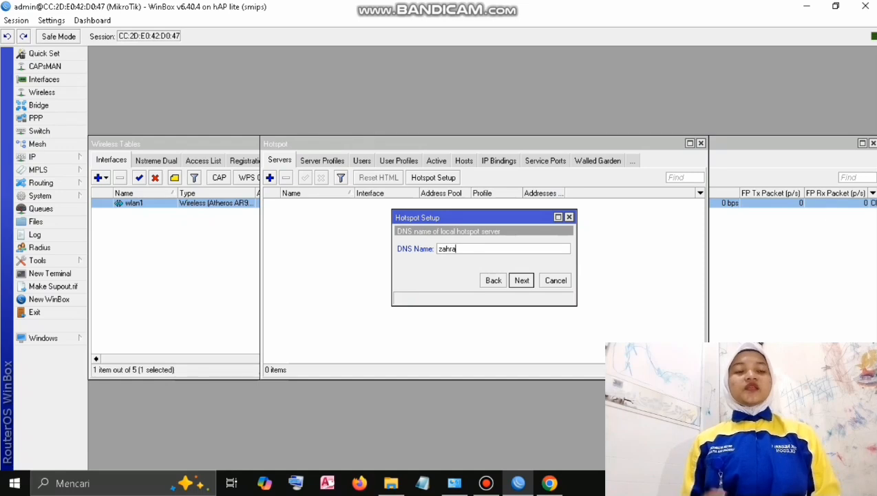
pyautogui.write('.com')
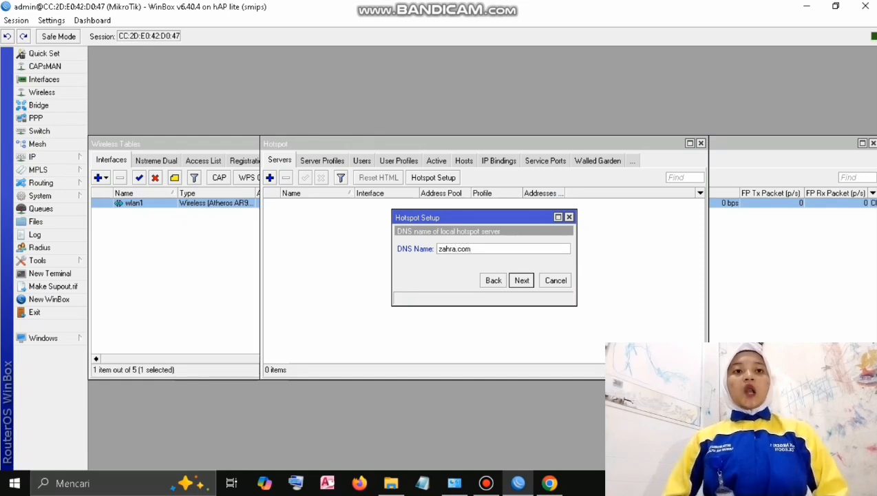
pyautogui.press('Return')
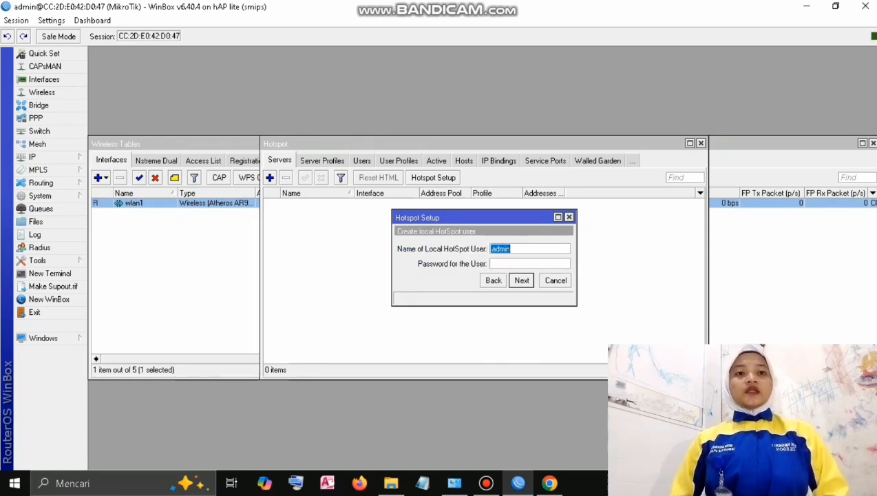
pyautogui.press('Tab')
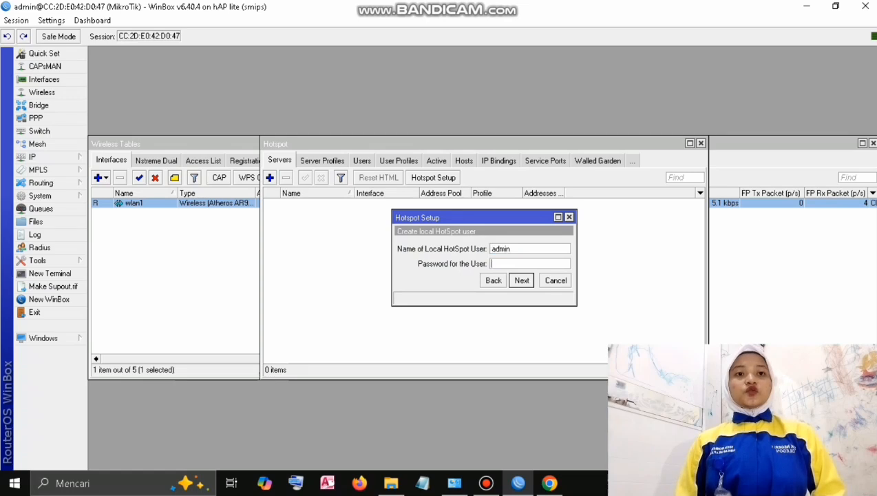
pyautogui.write('123')
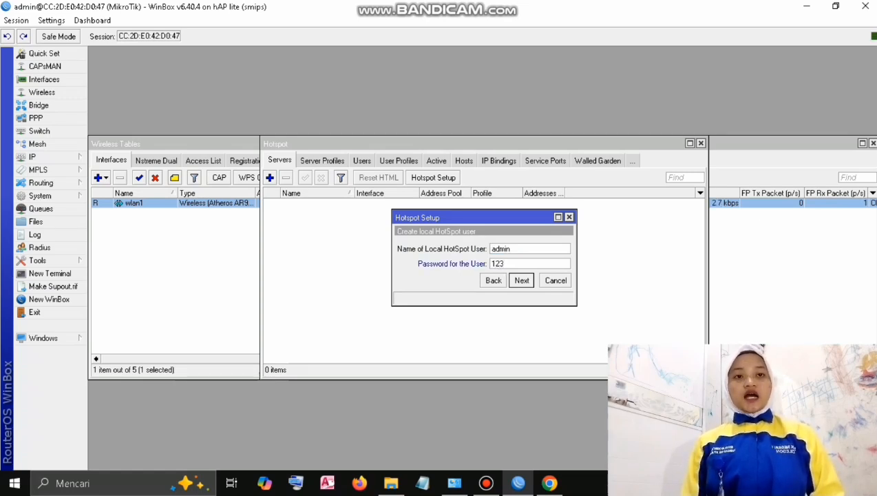
pyautogui.press('Return')
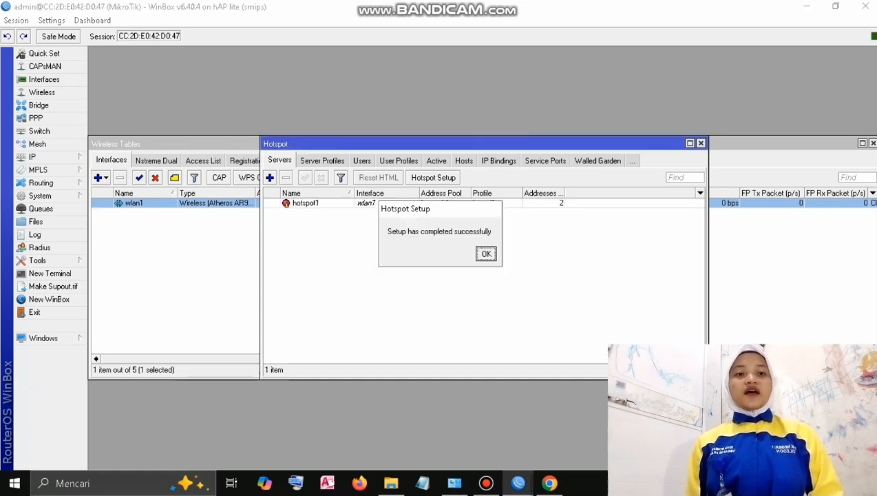
pyautogui.press('Return')
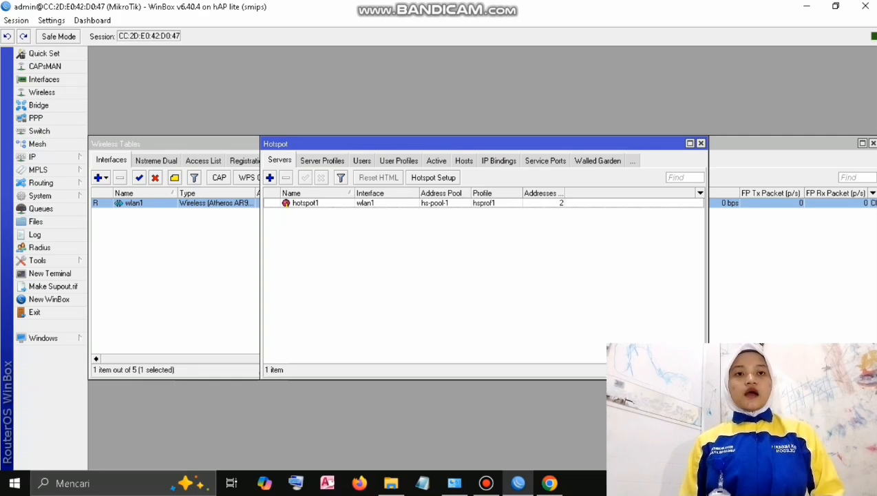
# Add hotspot user profile 'admin' with Rate Limit 5M/5M, then apply and confirm it.
pyautogui.click(399, 160)
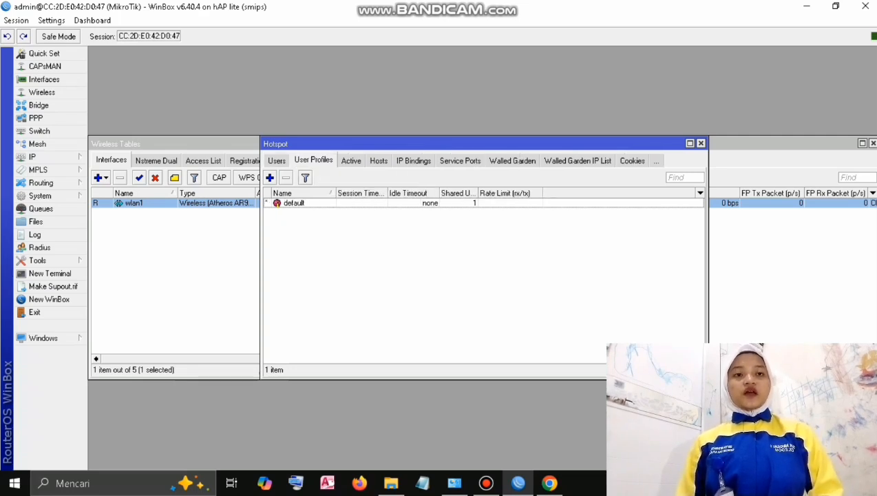
pyautogui.click(269, 177)
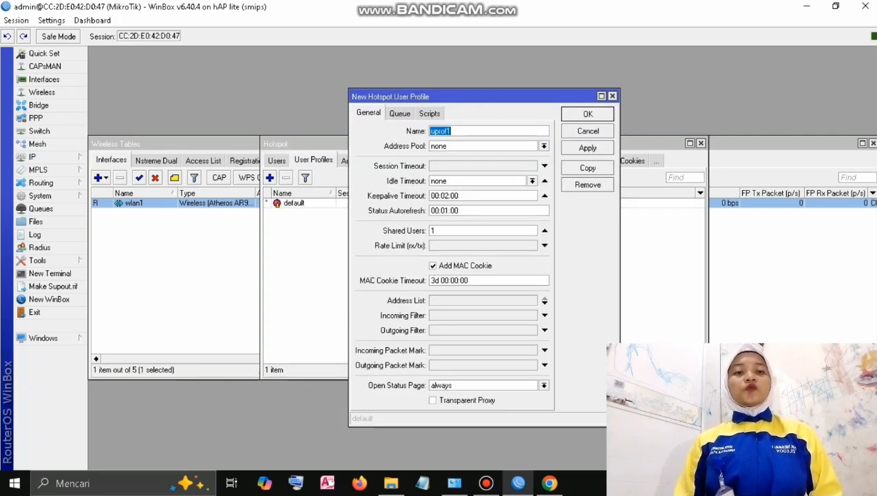
pyautogui.write('a')
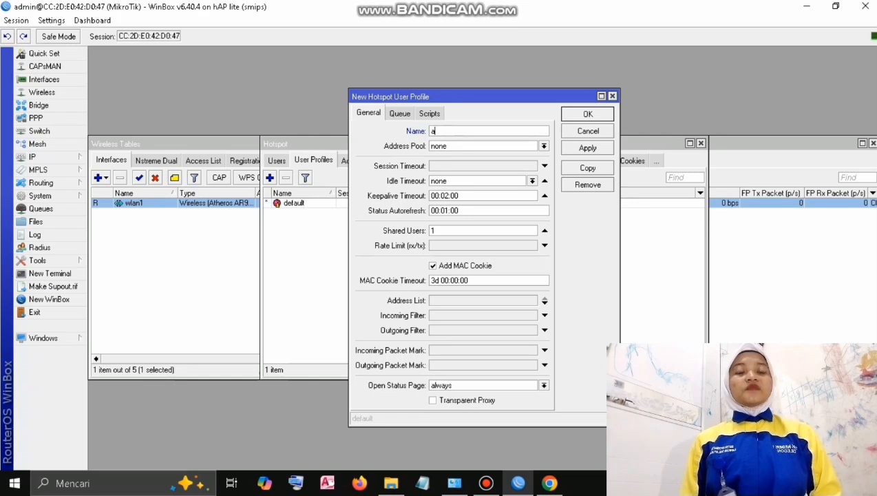
pyautogui.write('dmin')
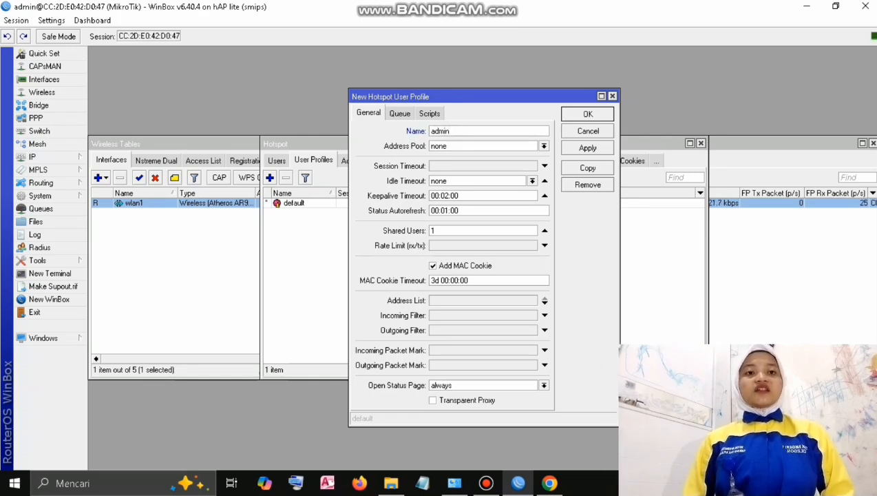
pyautogui.click(544, 246)
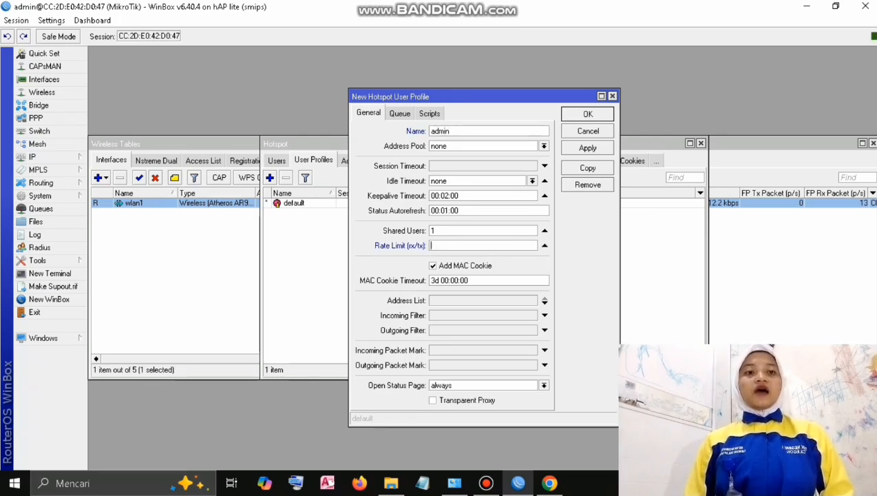
pyautogui.write('5')
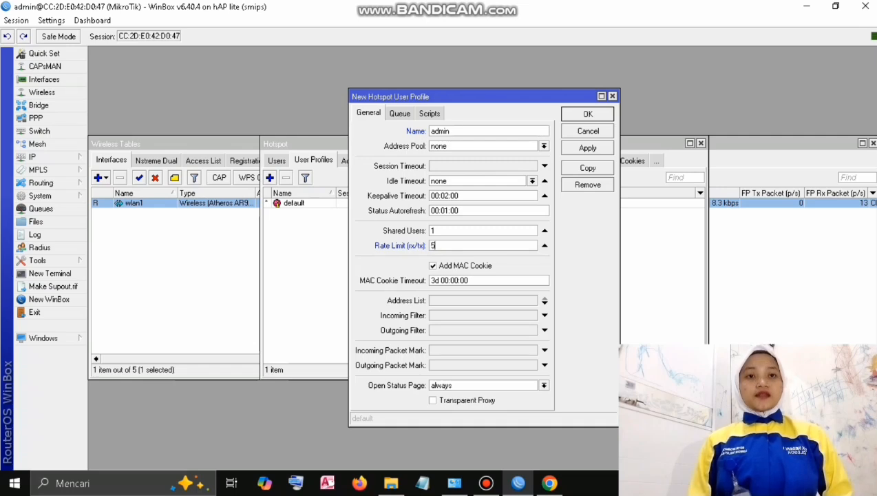
pyautogui.write('M/5')
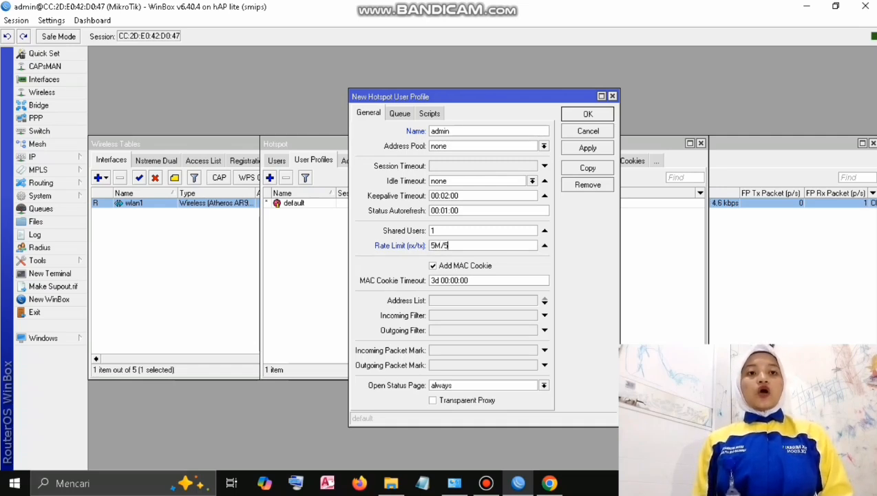
pyautogui.write('M')
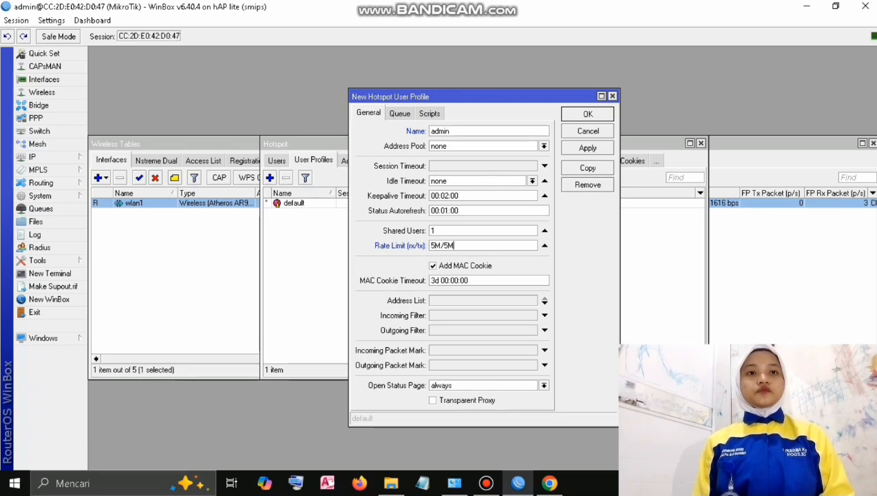
pyautogui.click(587, 147)
pyautogui.click(587, 113)
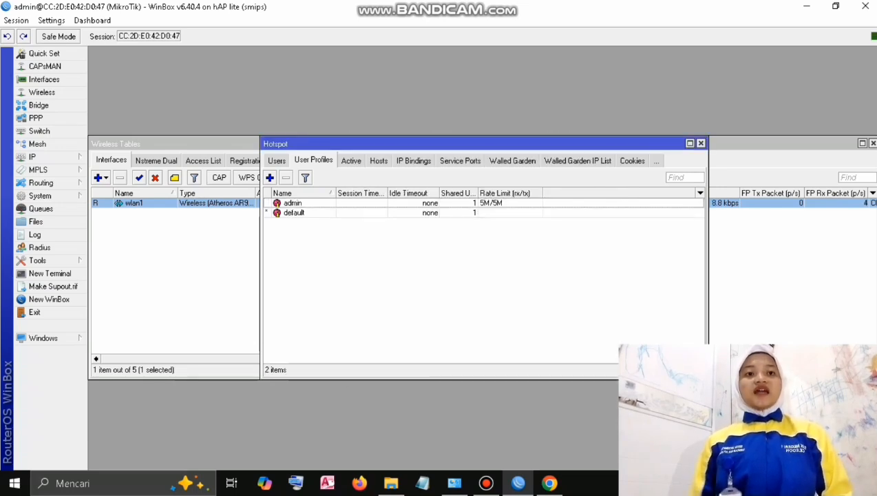
# Add a hotspot user on server hotspot1 with the new username and the admin profile.
pyautogui.click(276, 160)
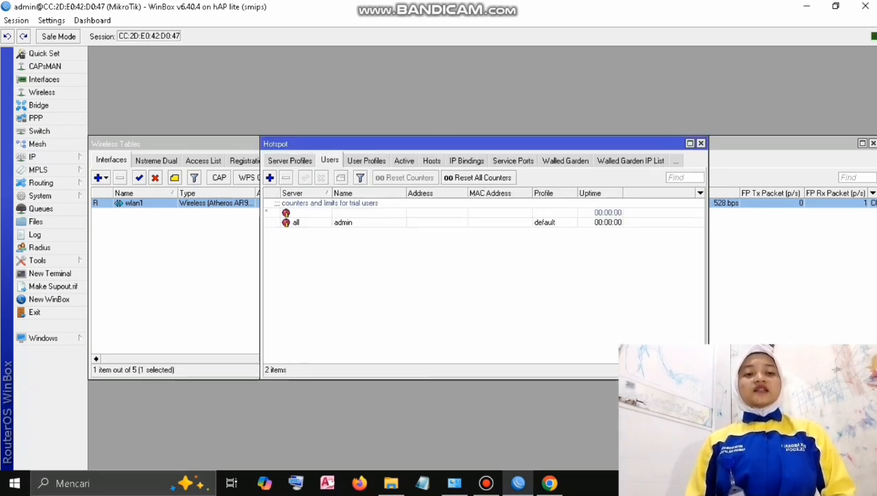
pyautogui.click(270, 177)
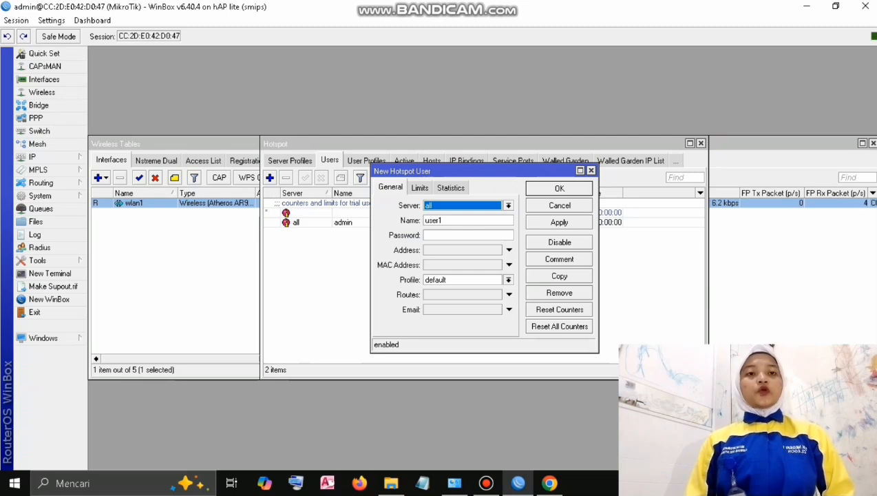
pyautogui.click(508, 205)
pyautogui.click(454, 224)
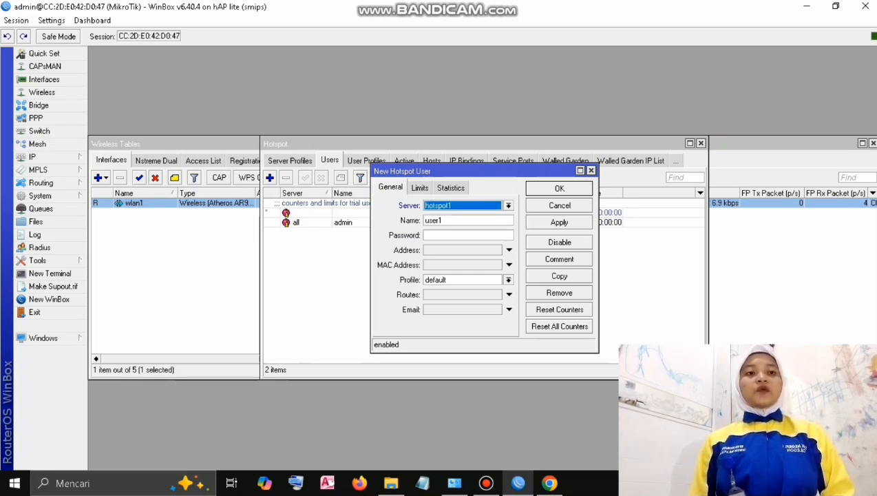
pyautogui.doubleClick(433, 220)
pyautogui.write('z')
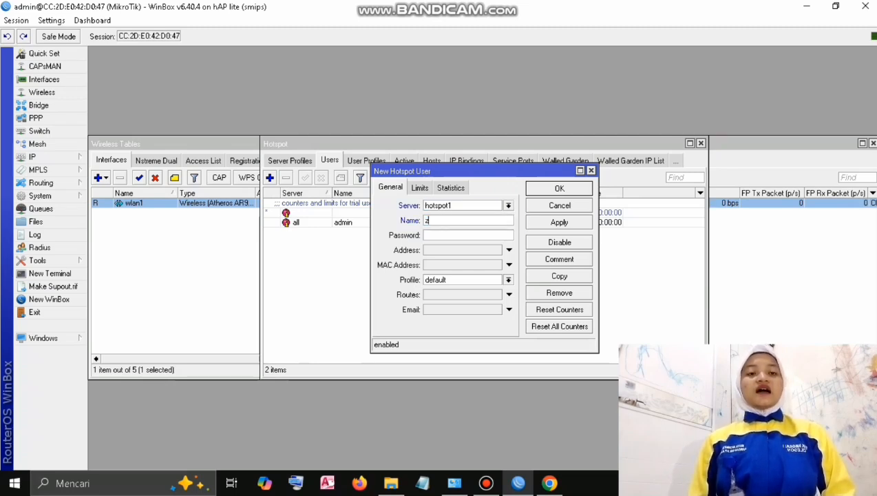
pyautogui.write('ahra')
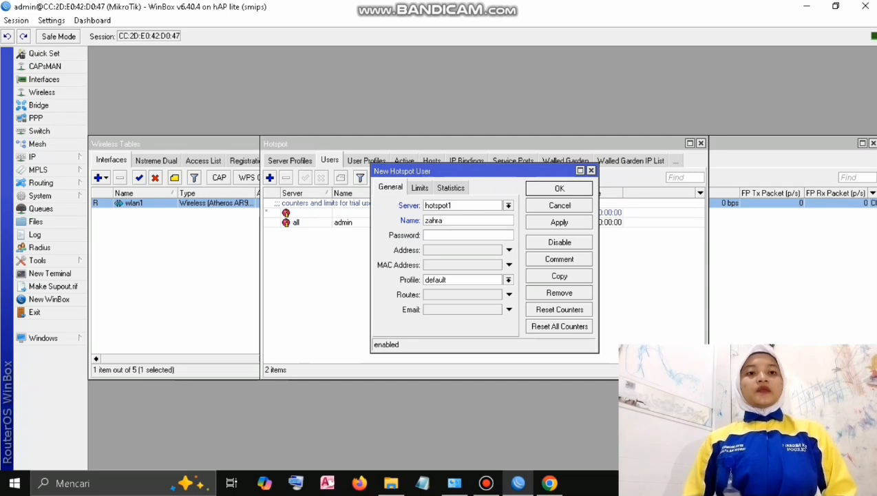
pyautogui.write('123')
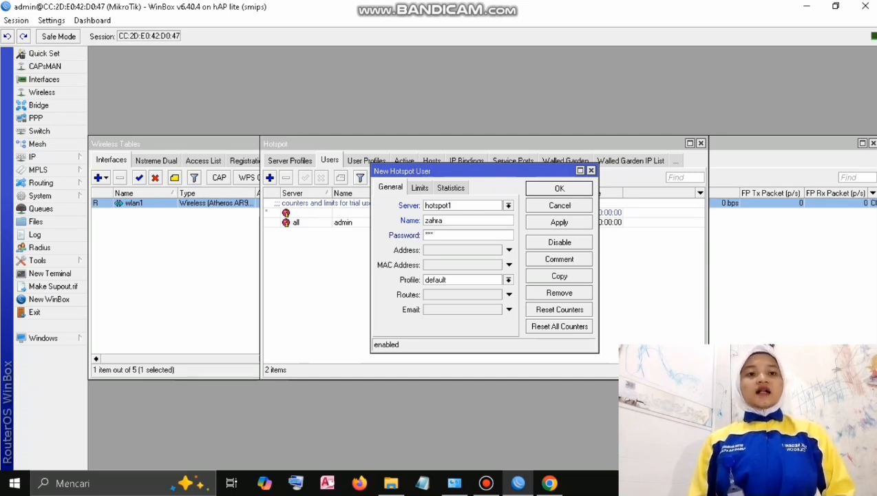
pyautogui.click(508, 280)
pyautogui.click(454, 291)
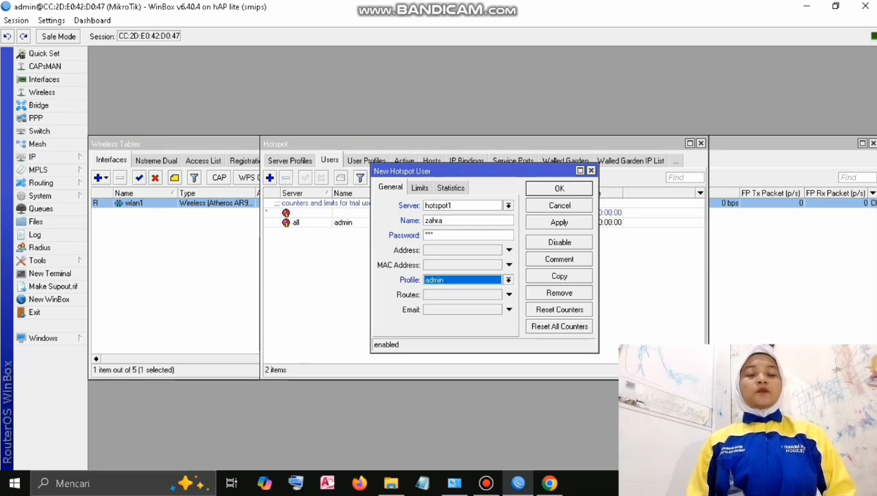
pyautogui.click(559, 221)
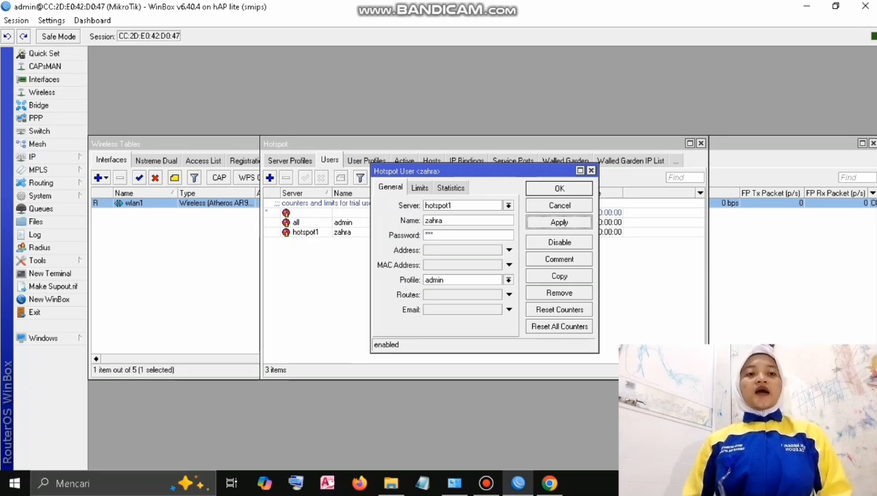
pyautogui.click(559, 188)
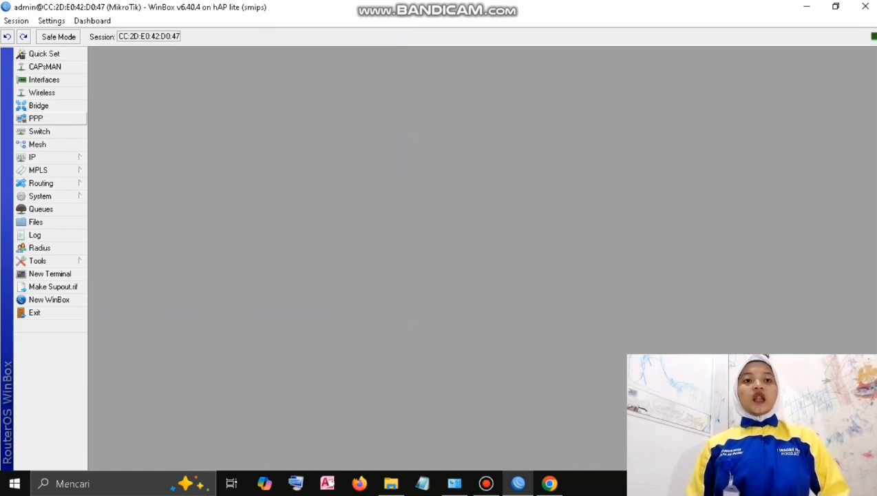
# Create OVPN client ovpn-out1 connecting to id-48.hostddns.us with the tunnel account's username and password.
pyautogui.click(35, 119)
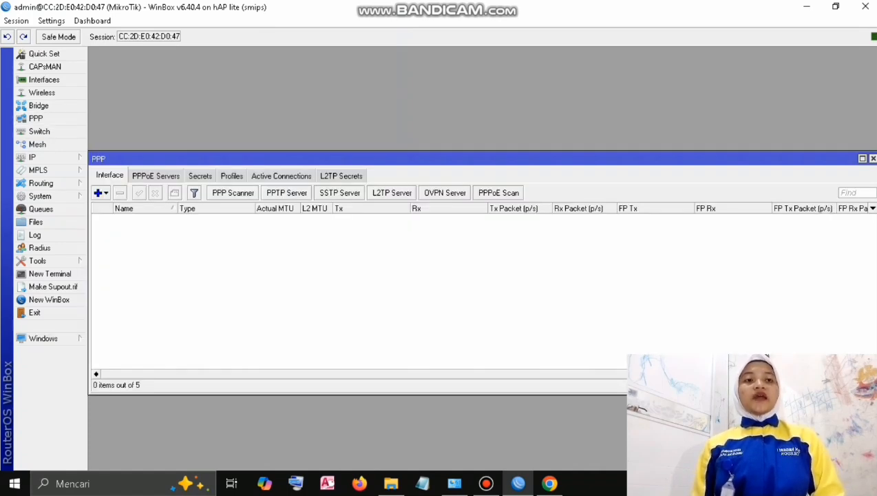
pyautogui.click(101, 192)
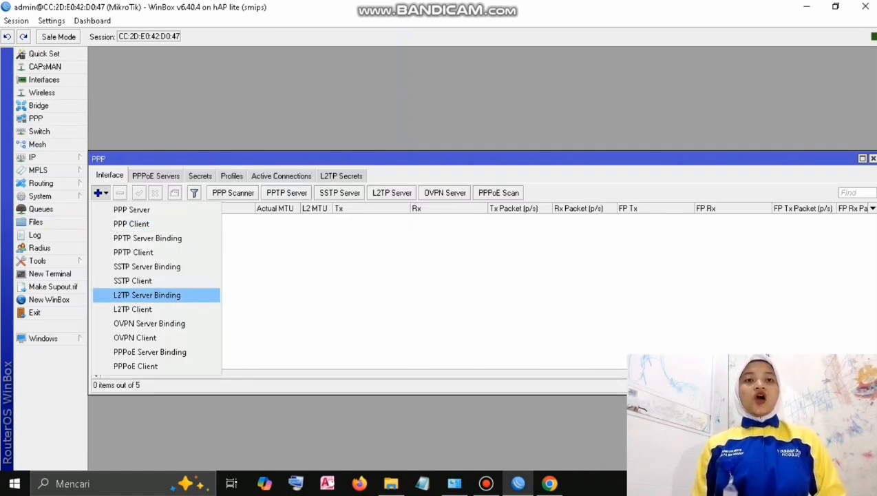
pyautogui.click(135, 337)
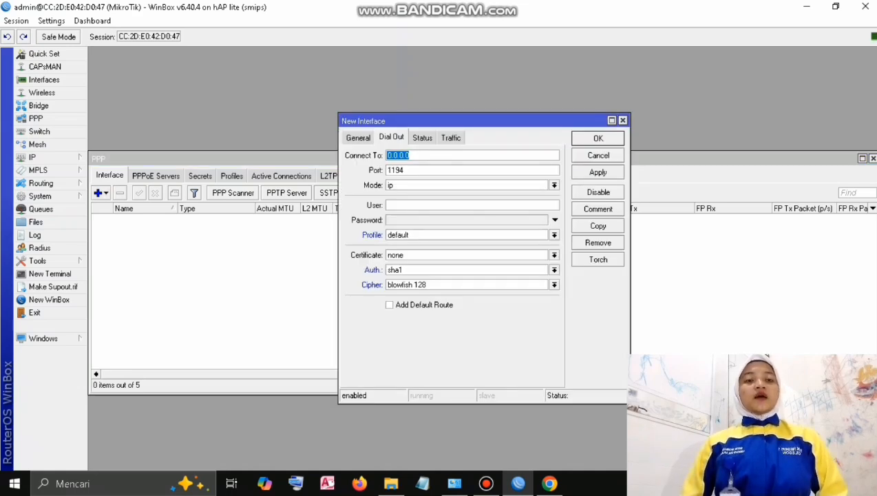
pyautogui.write('id-48.hostddns.us')
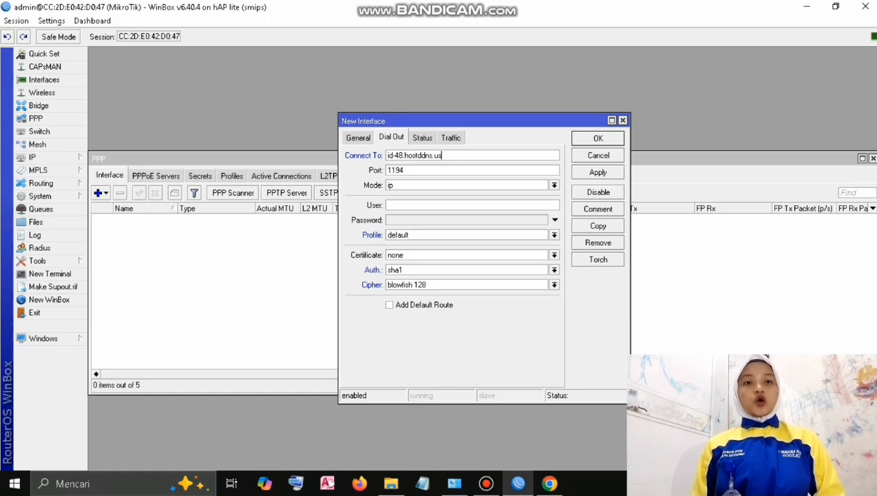
pyautogui.click(420, 205)
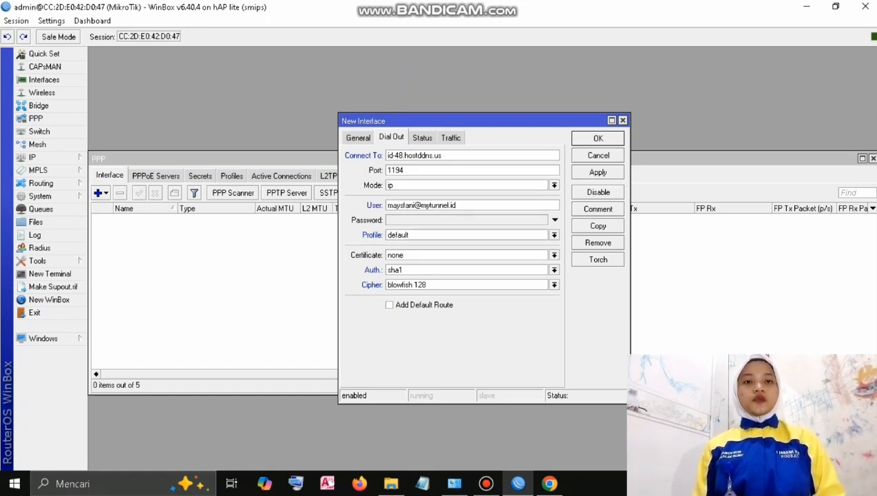
pyautogui.click(554, 219)
pyautogui.click(599, 172)
pyautogui.click(598, 138)
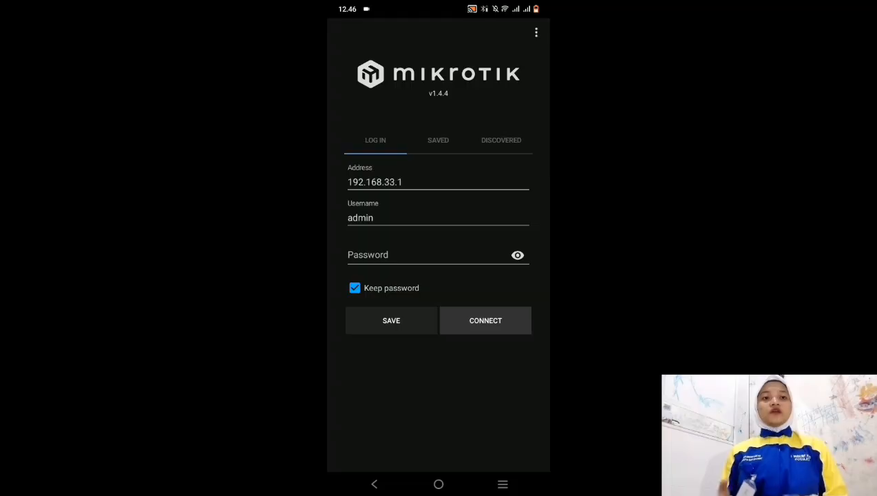
# Connect the MikroTik mobile app to the router and open the IP > Hotspot users list.
pyautogui.click(491, 320)
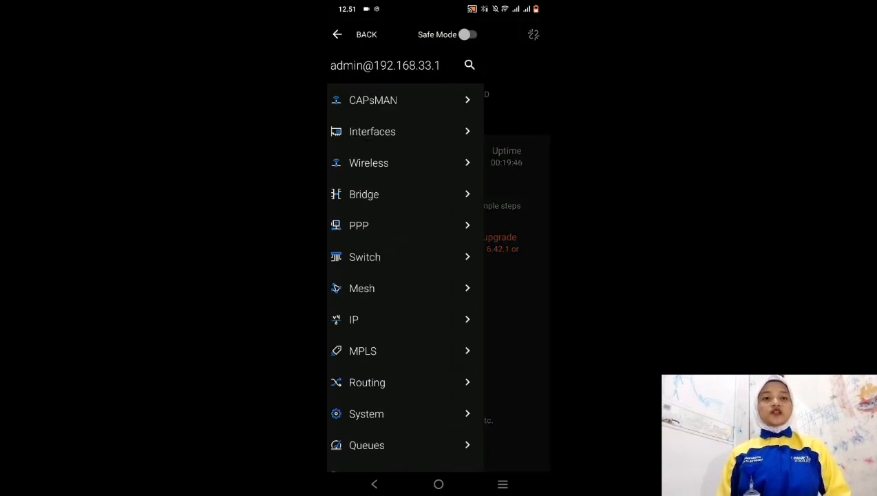
pyautogui.click(434, 318)
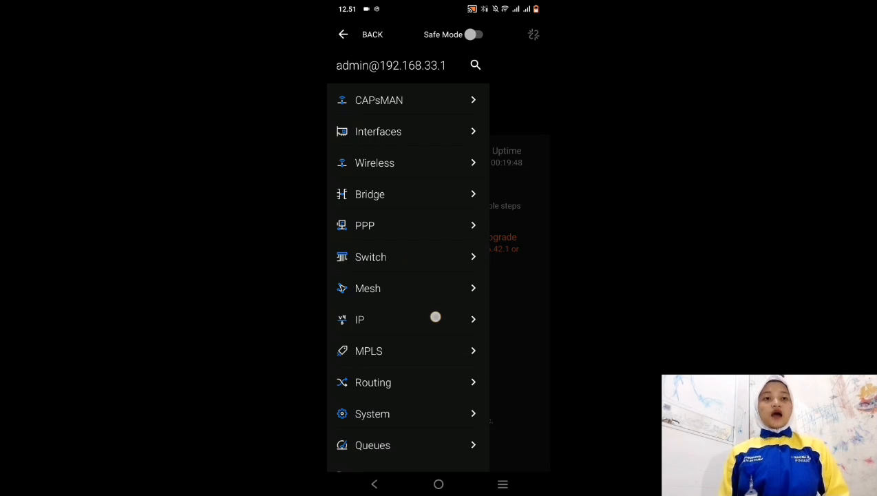
pyautogui.click(439, 346)
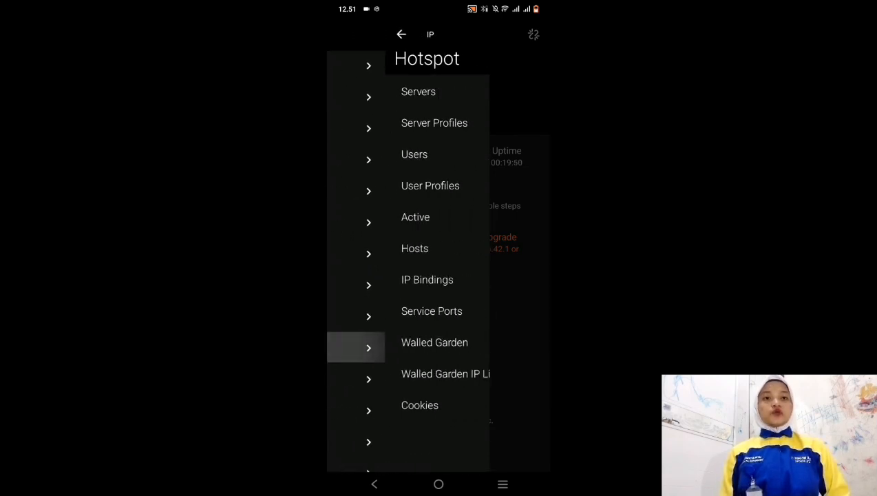
pyautogui.click(446, 153)
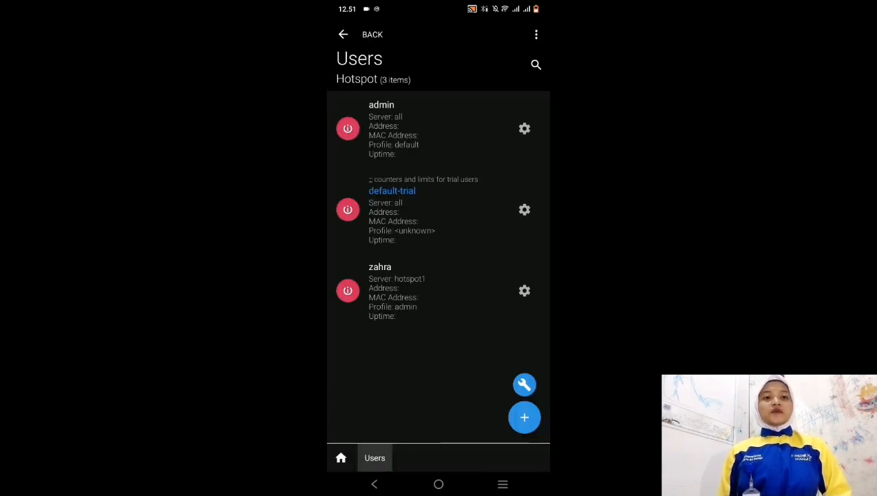
# Start a new hotspot user assigned to server hotspot1.
pyautogui.click(524, 418)
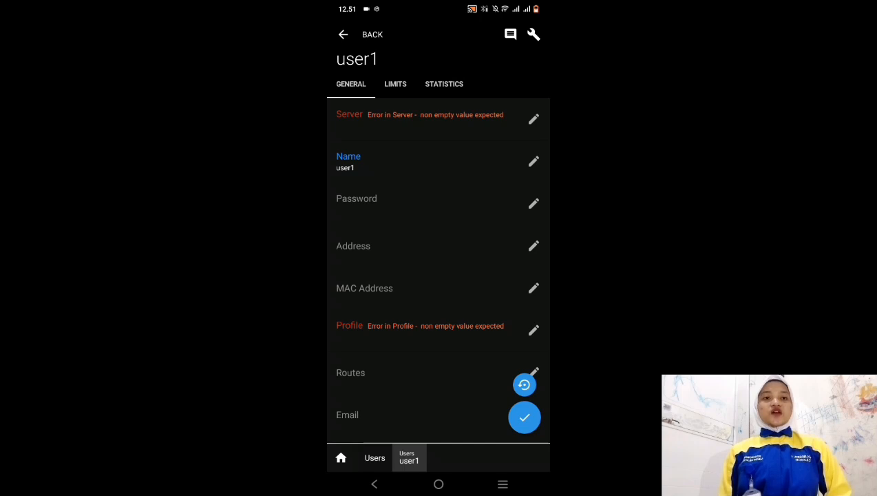
pyautogui.click(478, 117)
pyautogui.click(514, 235)
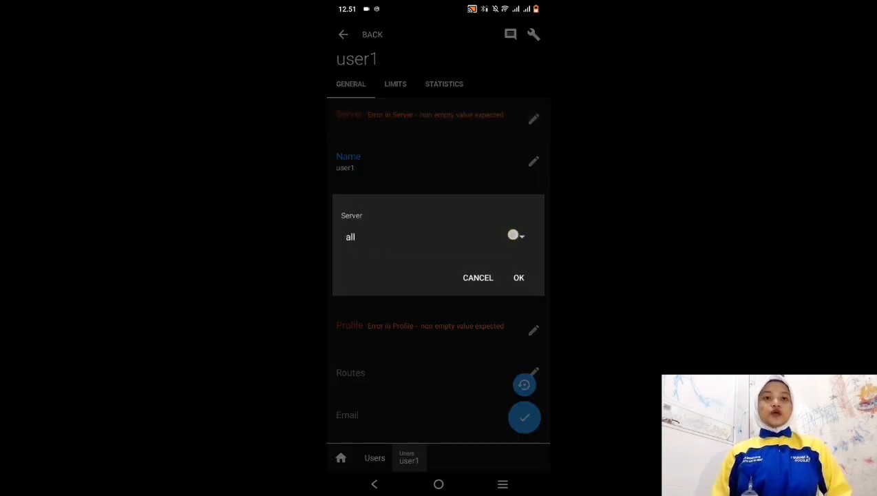
pyautogui.click(476, 260)
pyautogui.click(521, 277)
# Replace the default name user1 with the user's name and enter a password.
pyautogui.click(478, 170)
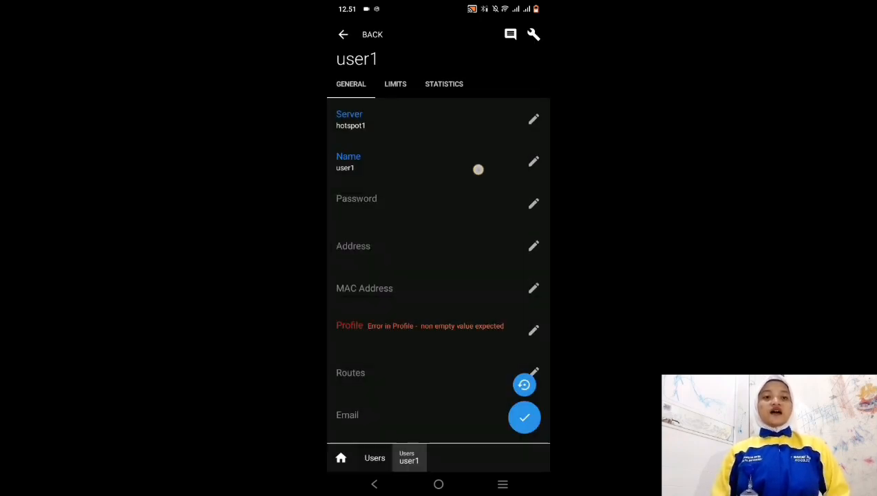
pyautogui.click(369, 241)
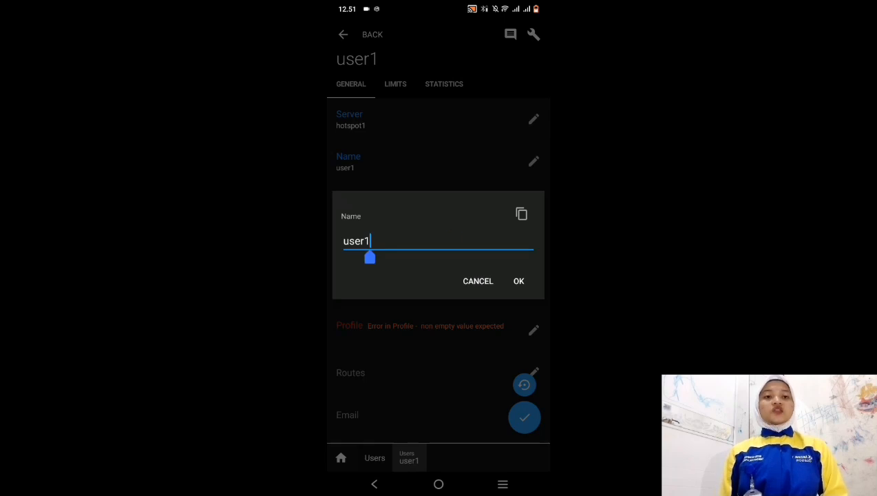
pyautogui.press('BackSpace')
pyautogui.press('BackSpace')
pyautogui.press('BackSpace')
pyautogui.press('BackSpace')
pyautogui.press('BackSpace')
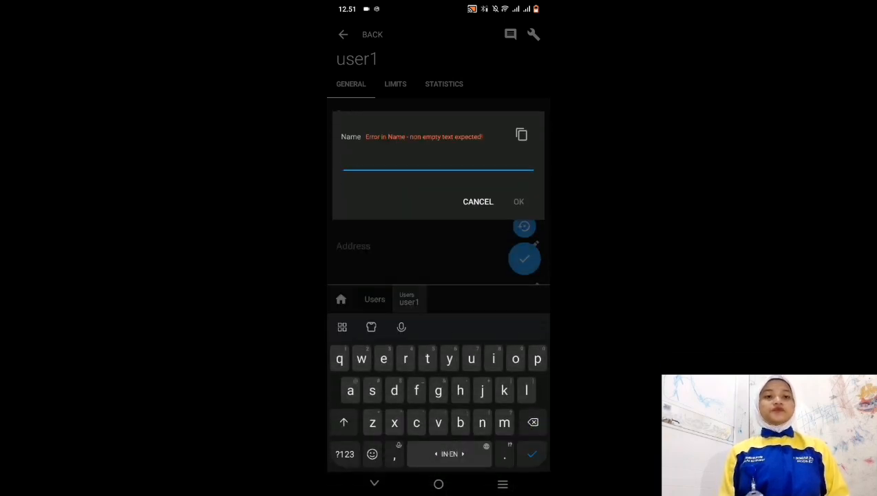
pyautogui.write('zahraa')
pyautogui.click(518, 202)
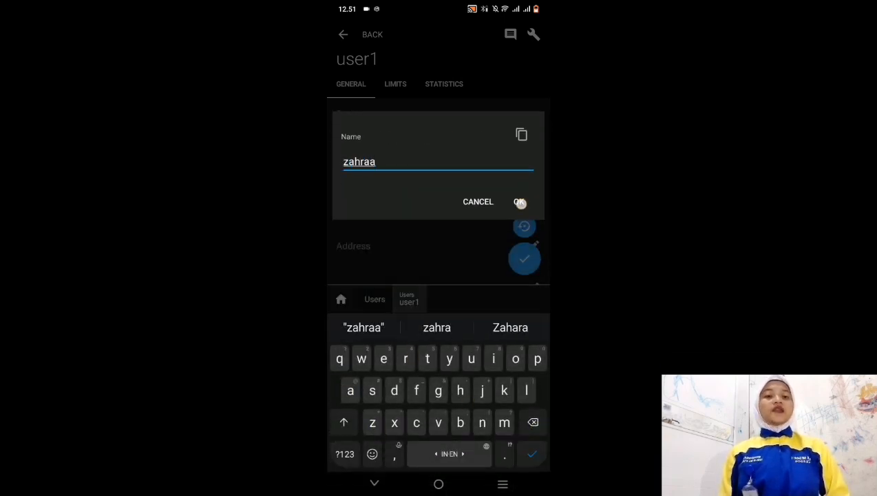
pyautogui.click(412, 205)
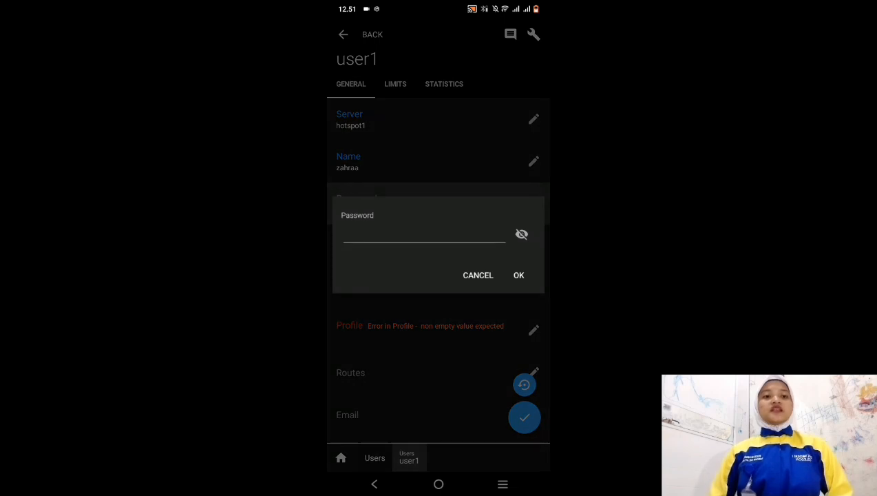
pyautogui.click(432, 234)
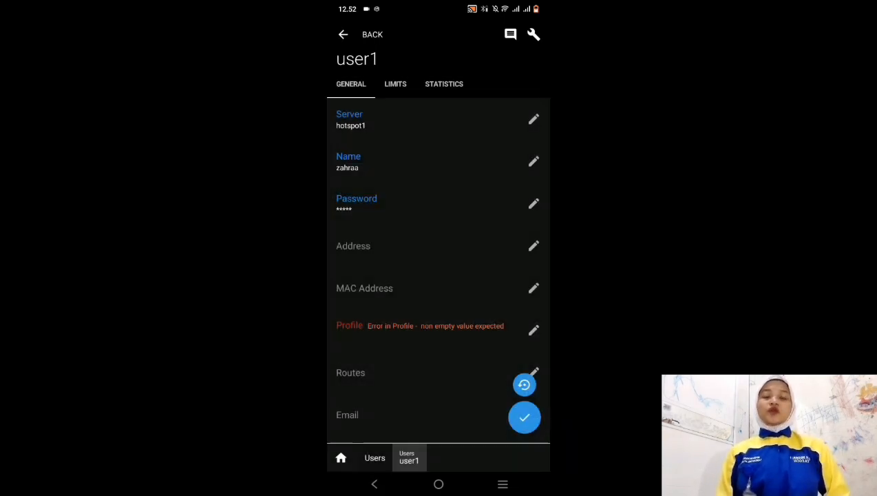
pyautogui.moveTo(478, 220); pyautogui.dragTo(478, 152)
# Assign the admin profile to the user and save it.
pyautogui.click(533, 267)
pyautogui.click(522, 236)
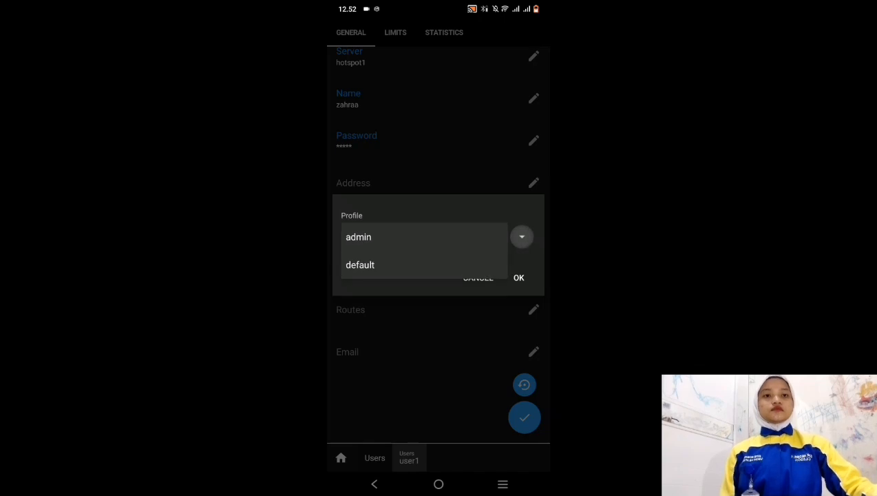
pyautogui.click(475, 233)
pyautogui.click(518, 277)
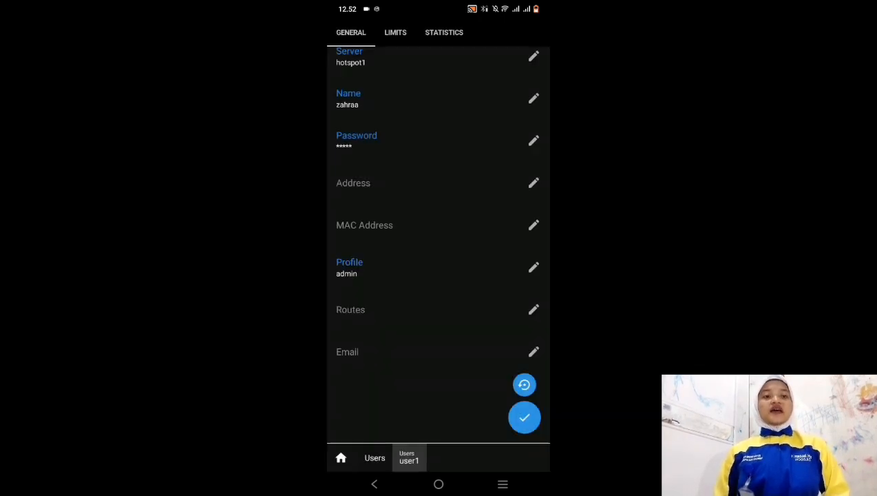
pyautogui.click(524, 417)
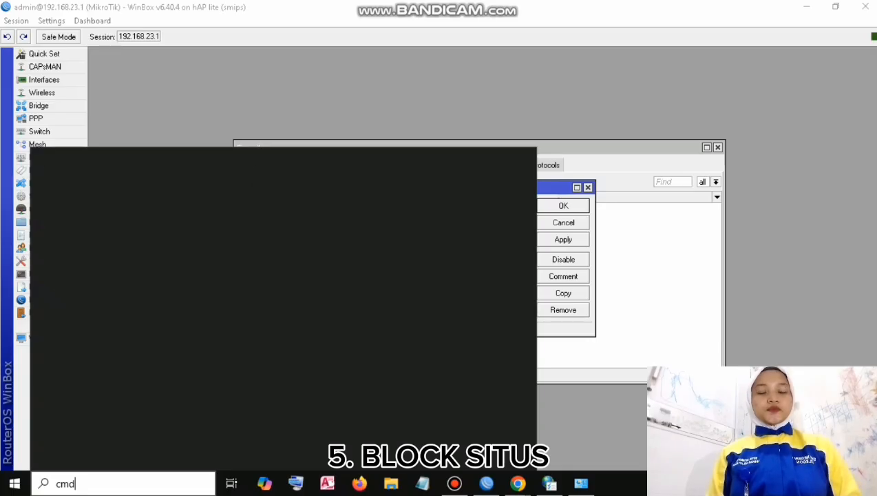
# Run nslookup facebook.com in Command Prompt, copy 157.240.235.35, and return to WinBox.
pyautogui.click(46, 201)
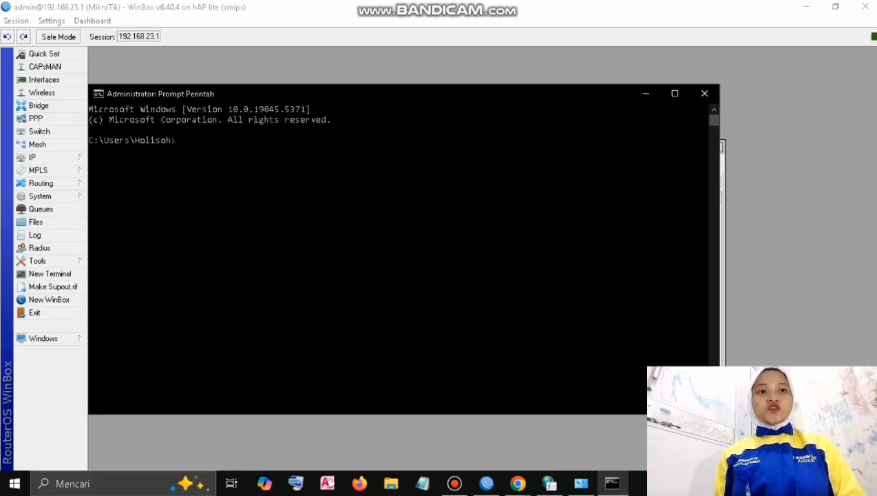
pyautogui.write('nslookup')
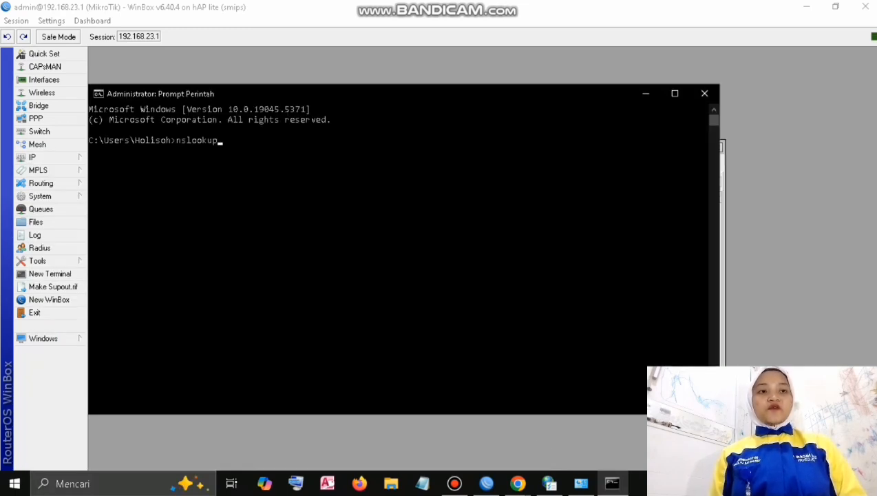
pyautogui.write(' facebook.com')
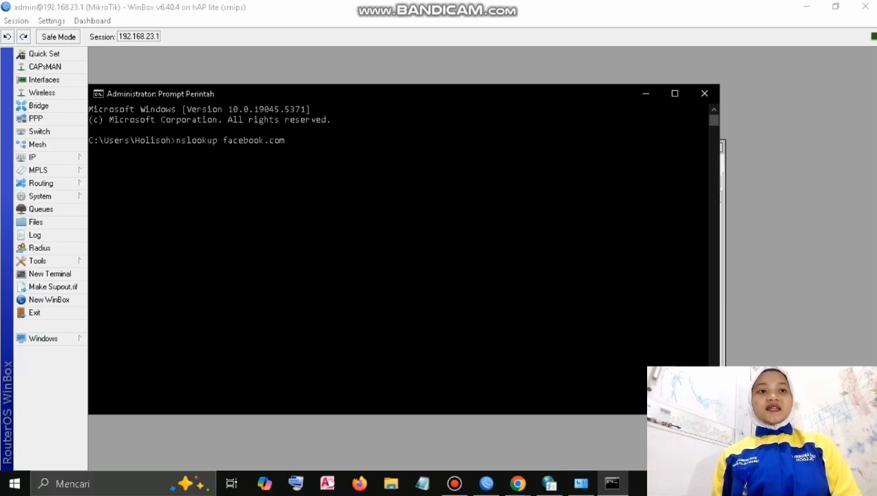
pyautogui.press('Return')
pyautogui.moveTo(215, 213); pyautogui.dragTo(141, 213)
pyautogui.hotkey('ctrl', 'c')
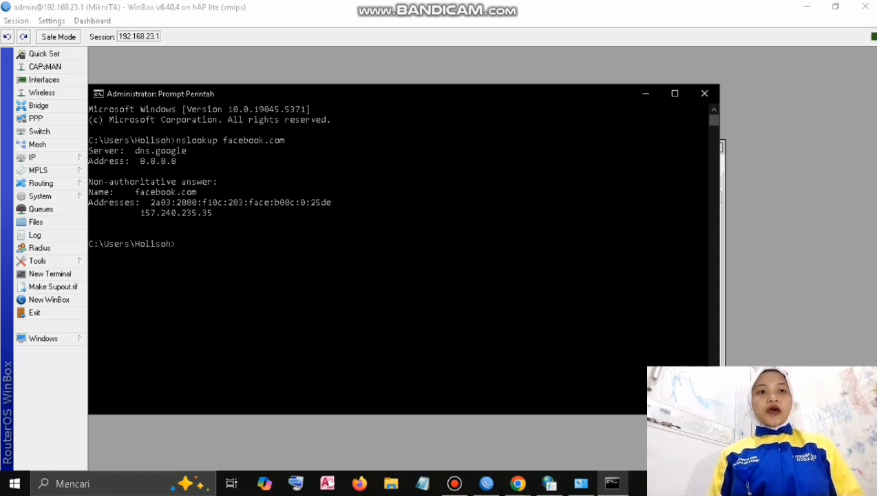
pyautogui.hotkey('alt', 'Tab')
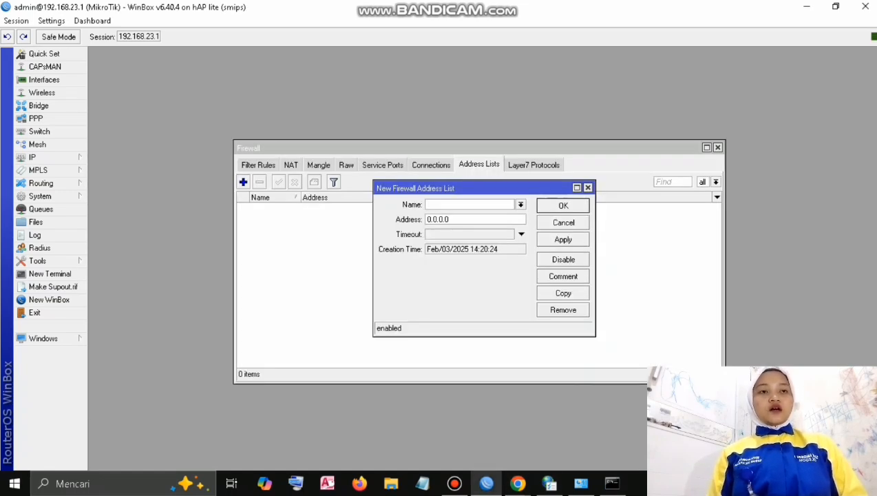
# Save address list entry 'facebook' with address 157.240.235.35 replacing 0.0.0.0.
pyautogui.write('fac')
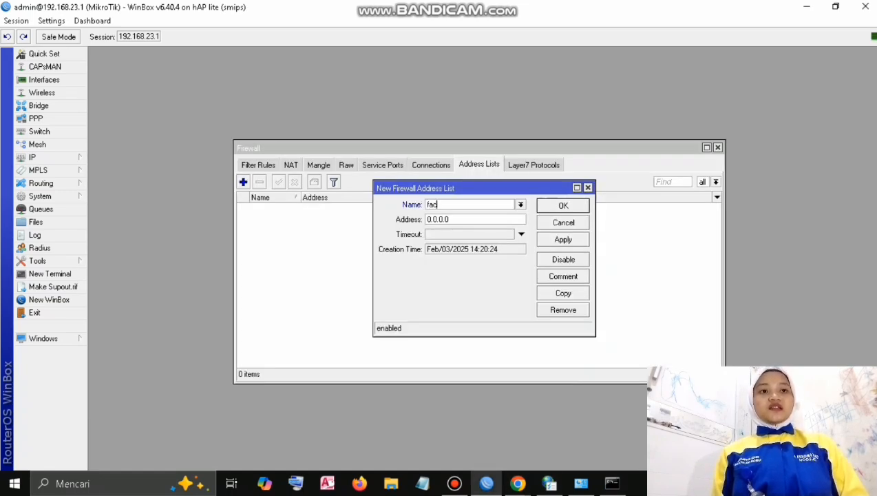
pyautogui.write('eb')
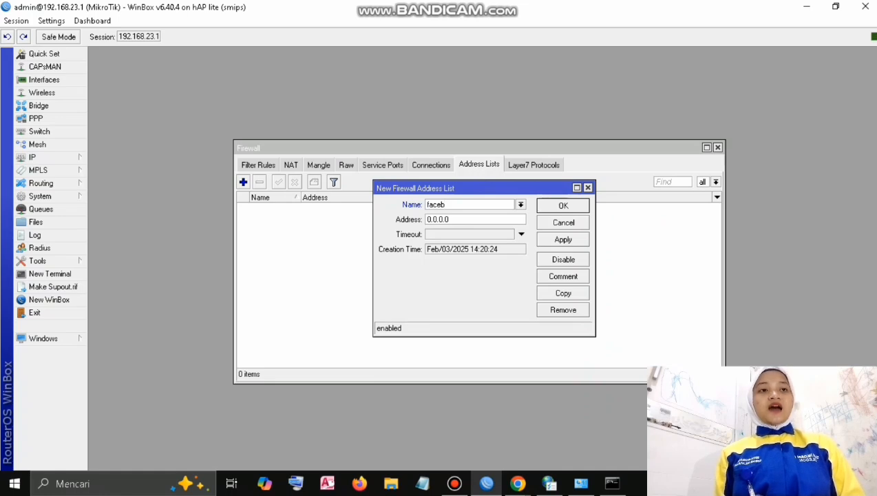
pyautogui.write('ook')
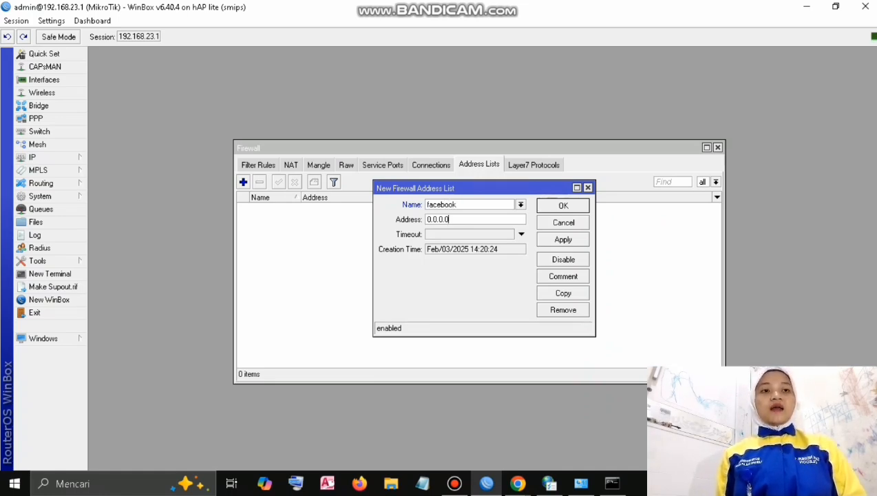
pyautogui.hotkey('ctrl', 'a')
pyautogui.hotkey('ctrl', 'v')
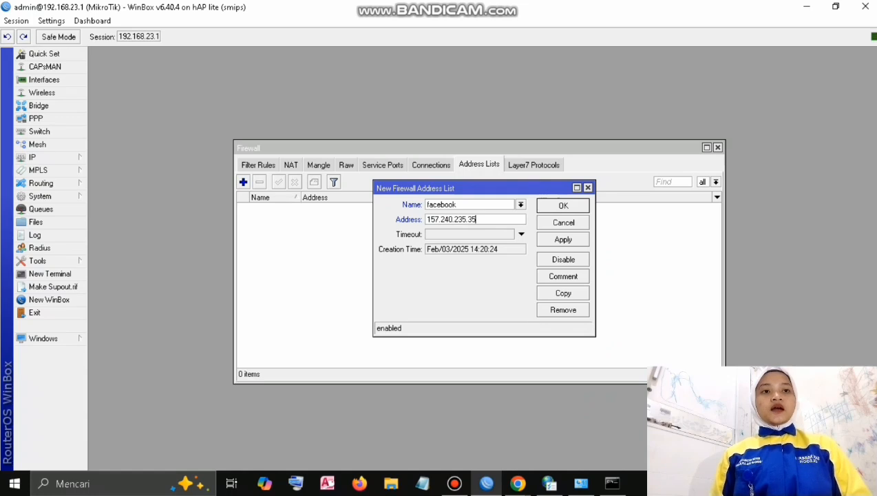
pyautogui.click(563, 240)
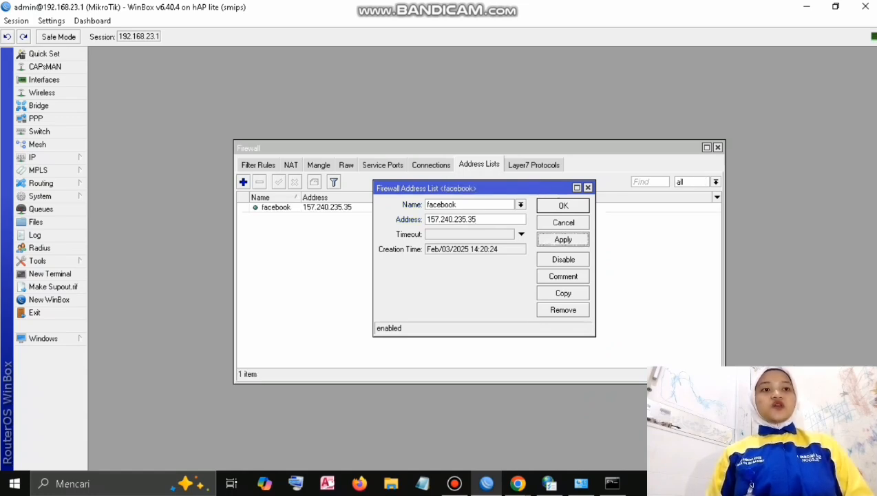
pyautogui.click(563, 205)
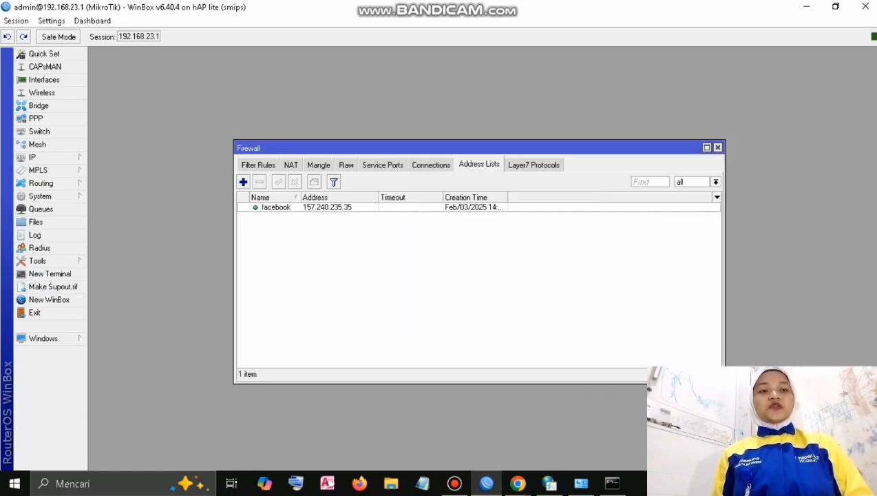
pyautogui.click(258, 165)
# Start a new filter rule matching destination address list facebook.
pyautogui.click(243, 181)
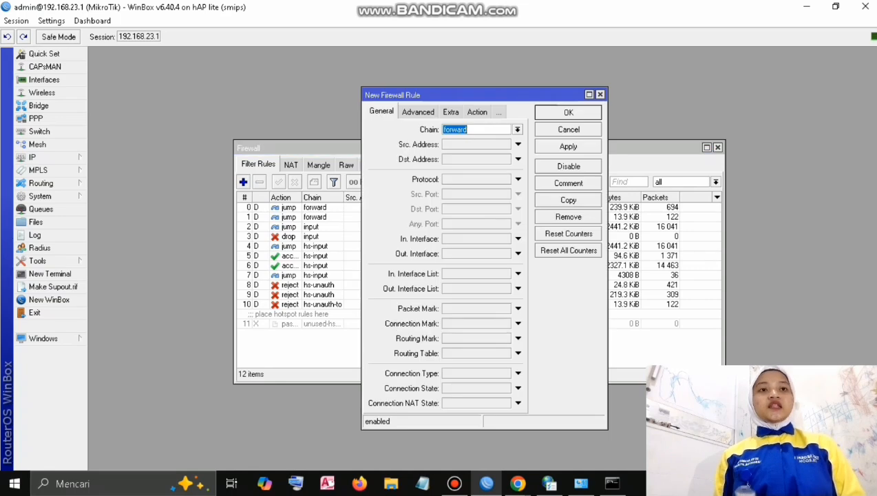
pyautogui.click(417, 112)
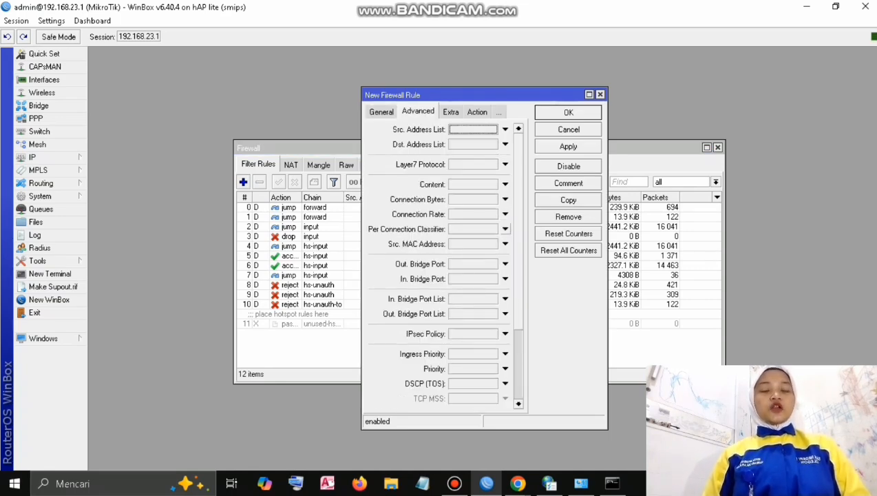
pyautogui.click(504, 143)
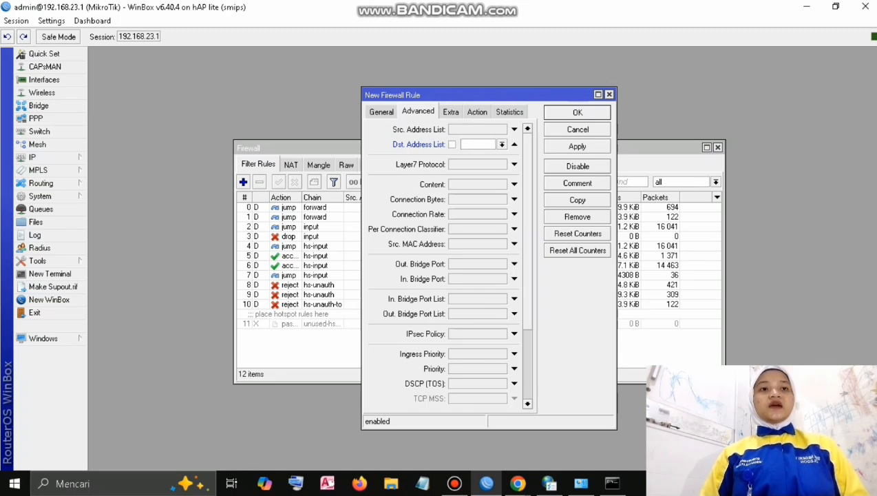
pyautogui.click(501, 144)
pyautogui.click(478, 155)
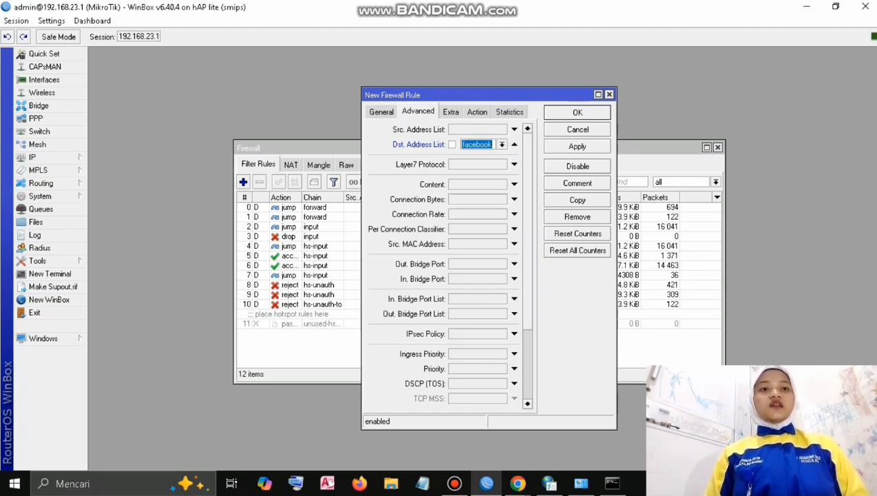
# Set the rule action to drop, save it, and reload Facebook in the browser to test.
pyautogui.click(477, 112)
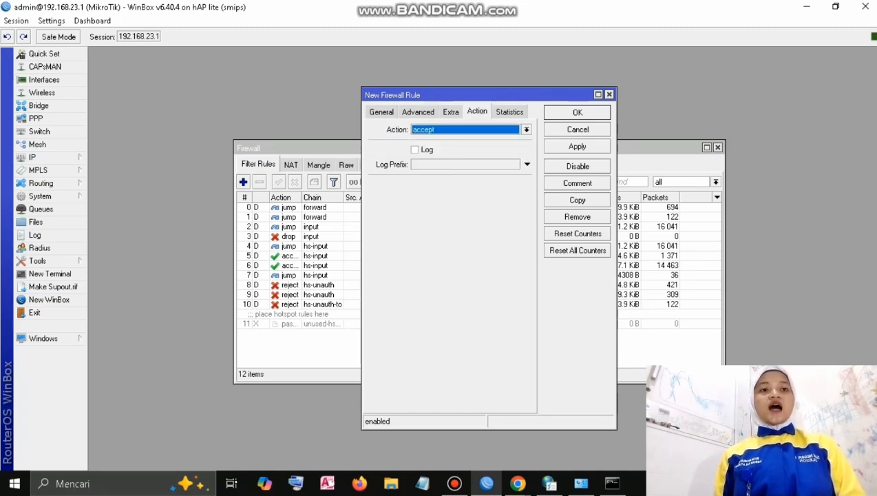
pyautogui.click(526, 129)
pyautogui.click(419, 165)
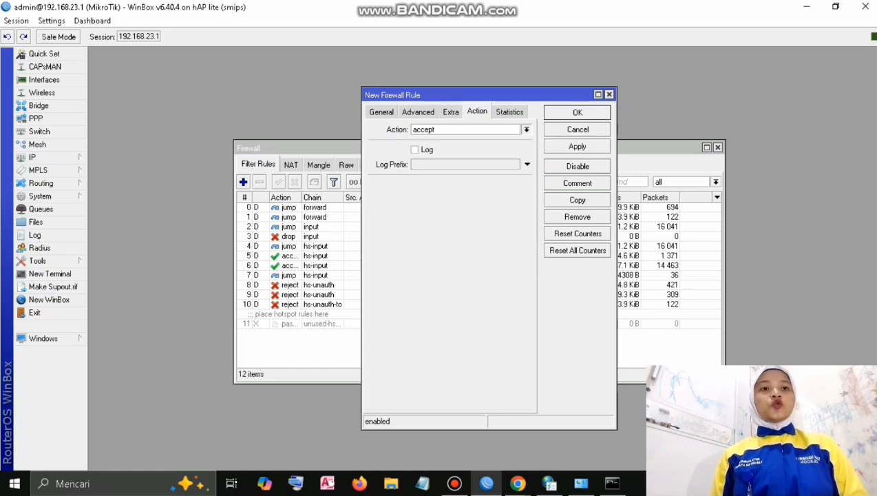
pyautogui.click(577, 146)
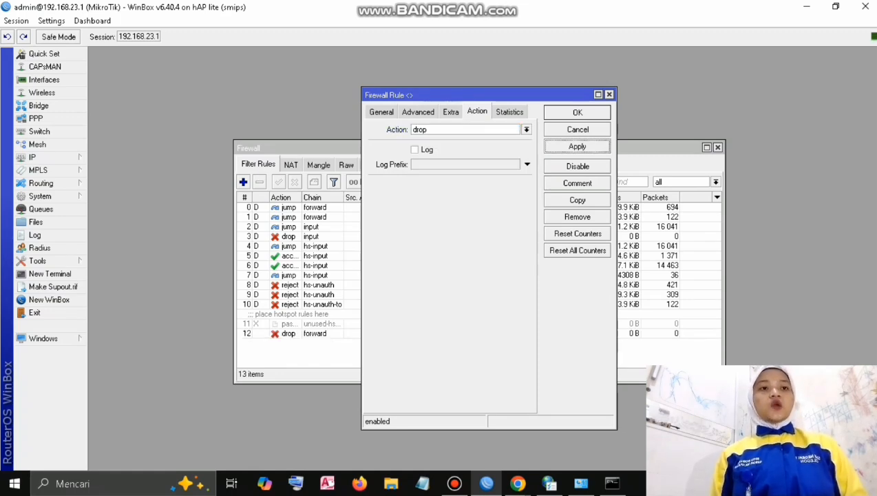
pyautogui.click(576, 112)
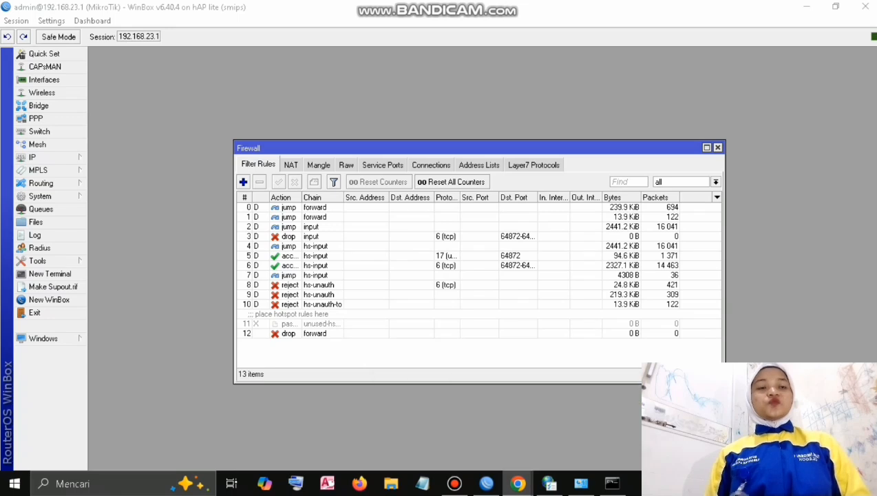
pyautogui.click(518, 483)
pyautogui.press('F5')
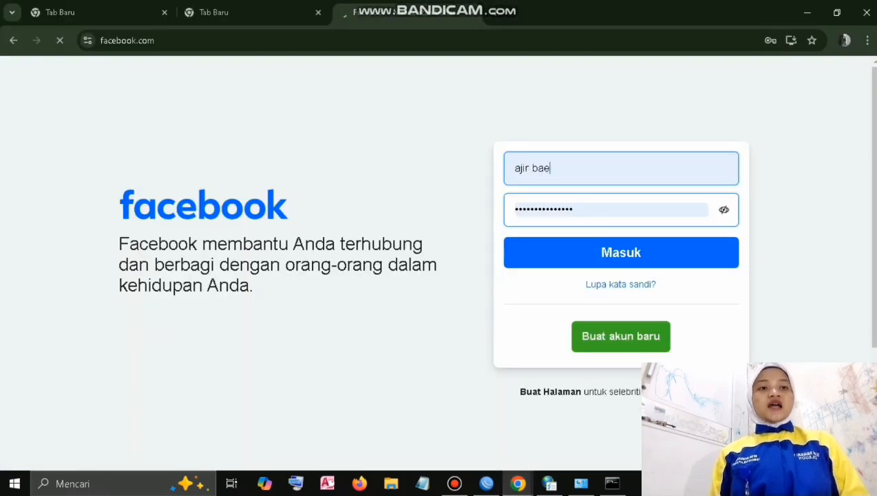